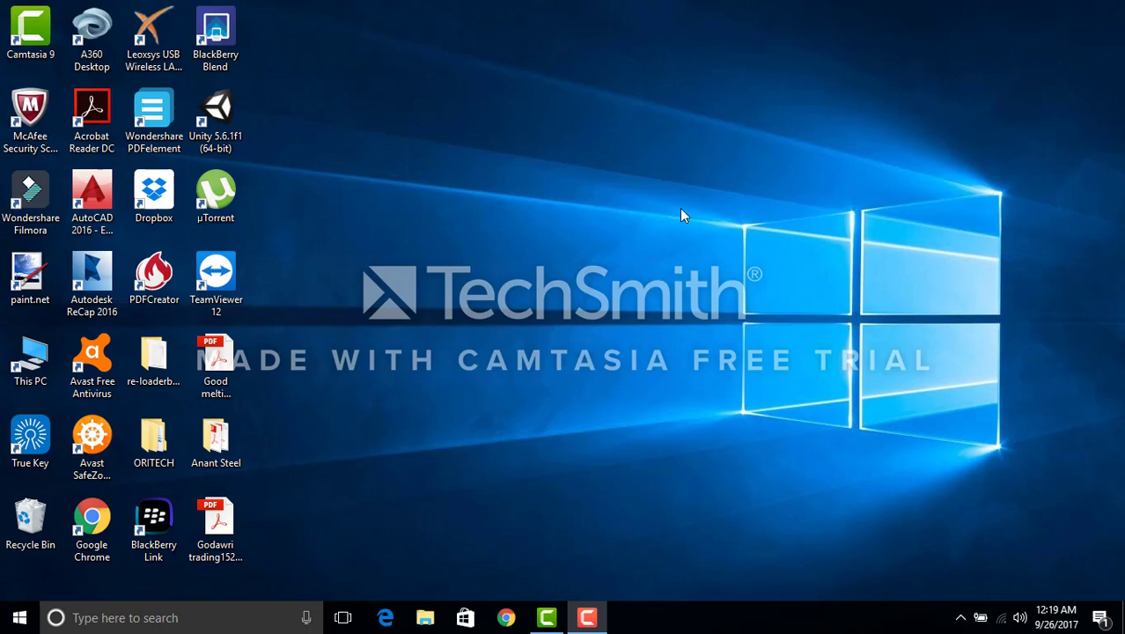
# Step: Launch Unity 5.6.1f1 from its desktop shortcut to bring up the project launcher
pyautogui.click(231, 128)
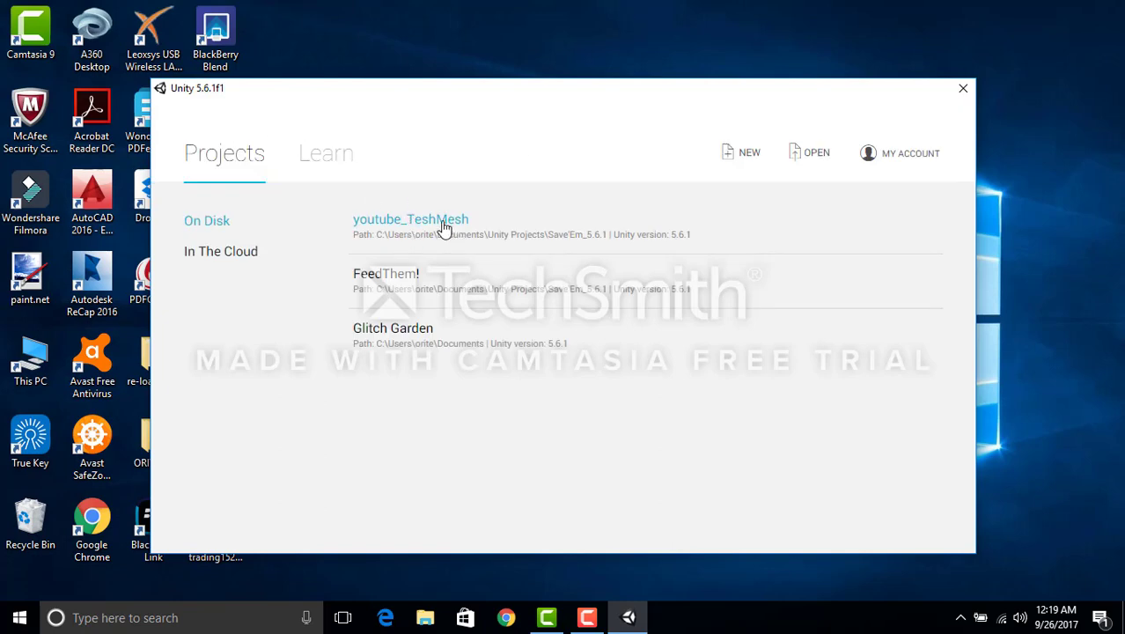
# Step: Load the youtube_TeshMesh project and switch to the Scene view of its untitled scene
pyautogui.click(446, 226)
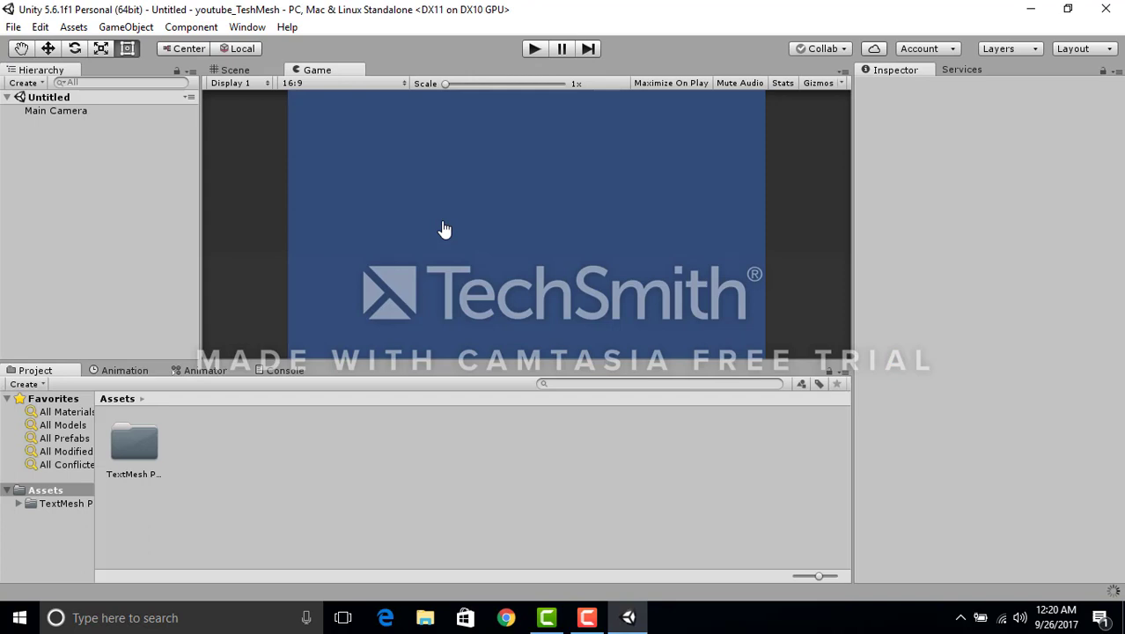
pyautogui.click(238, 70)
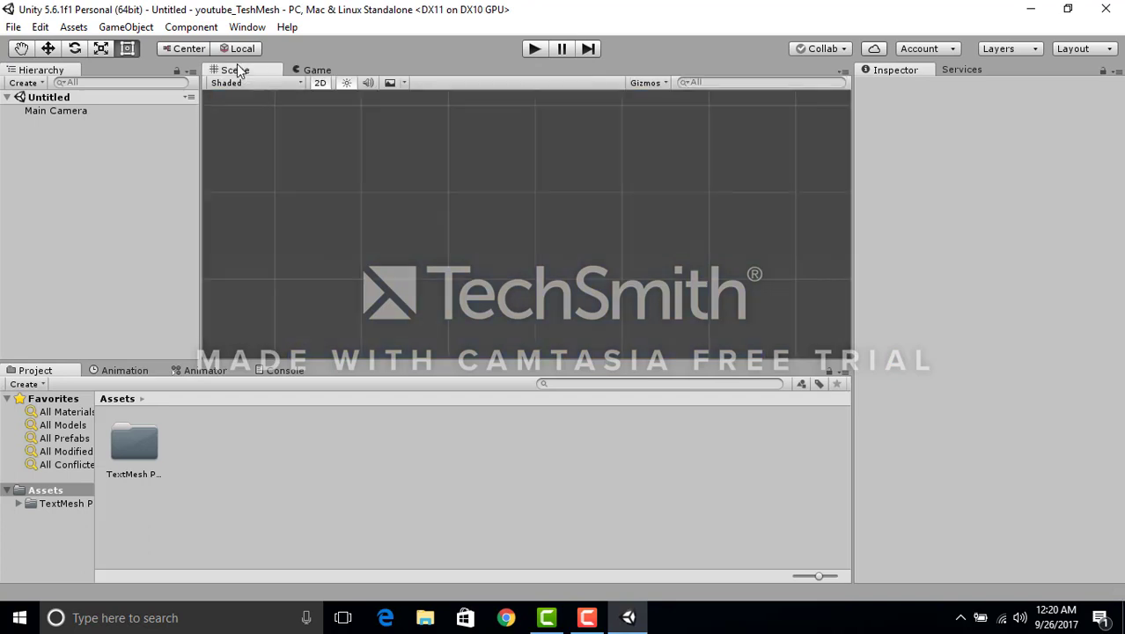
# Step: Create a UI TextMeshPro - Text object under a new Canvas and rename it Score
pyautogui.click(31, 85)
pyautogui.moveTo(37, 228)
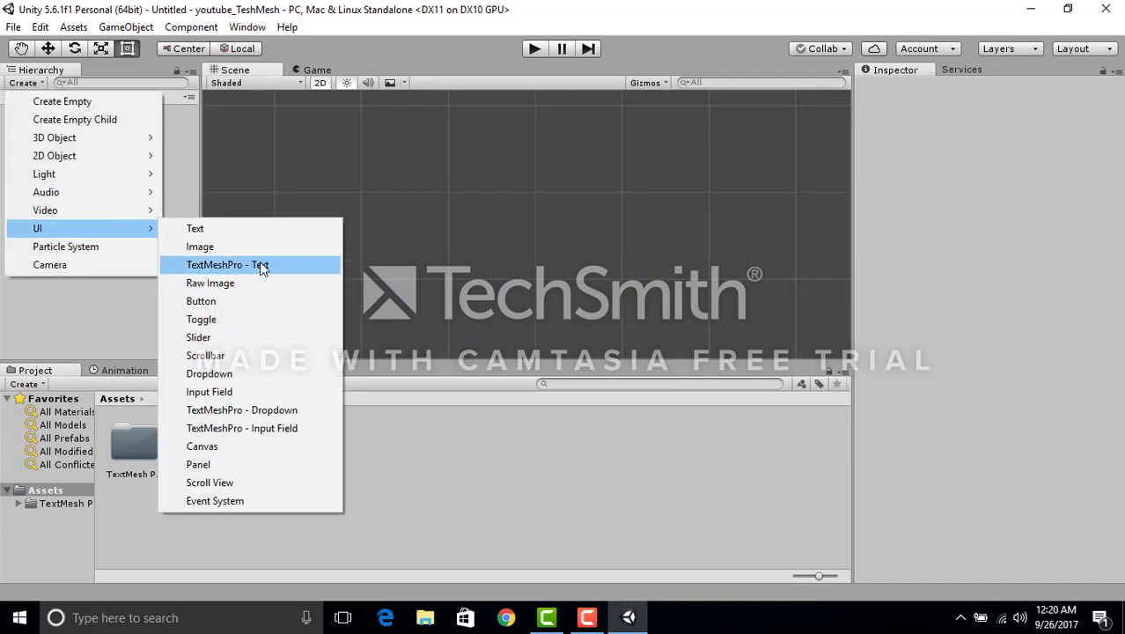
pyautogui.click(260, 265)
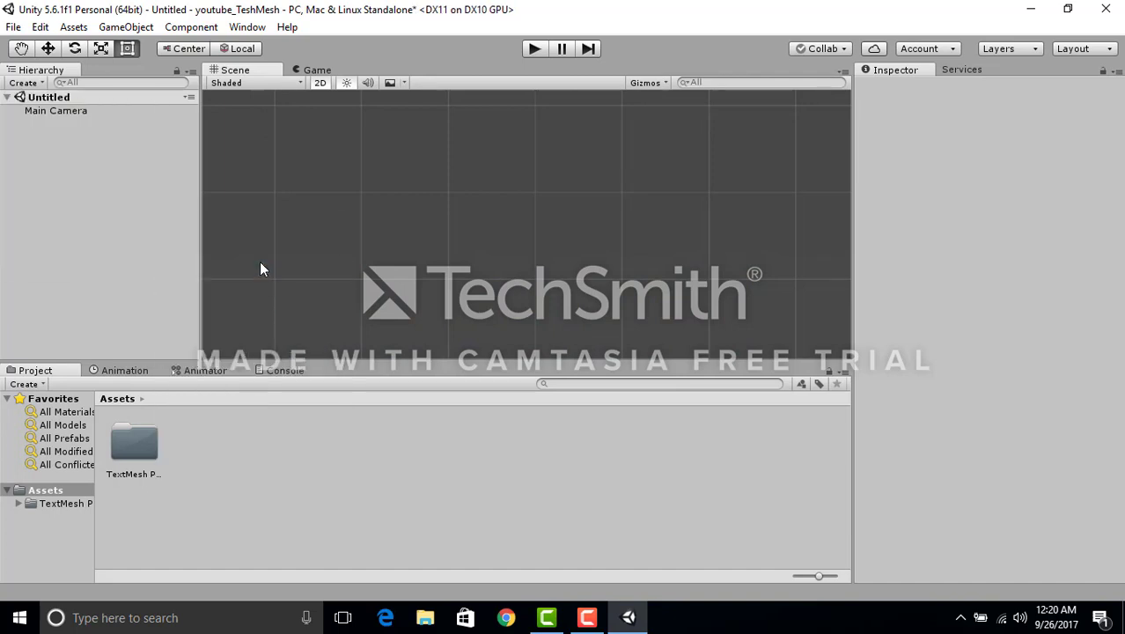
pyautogui.click(138, 139)
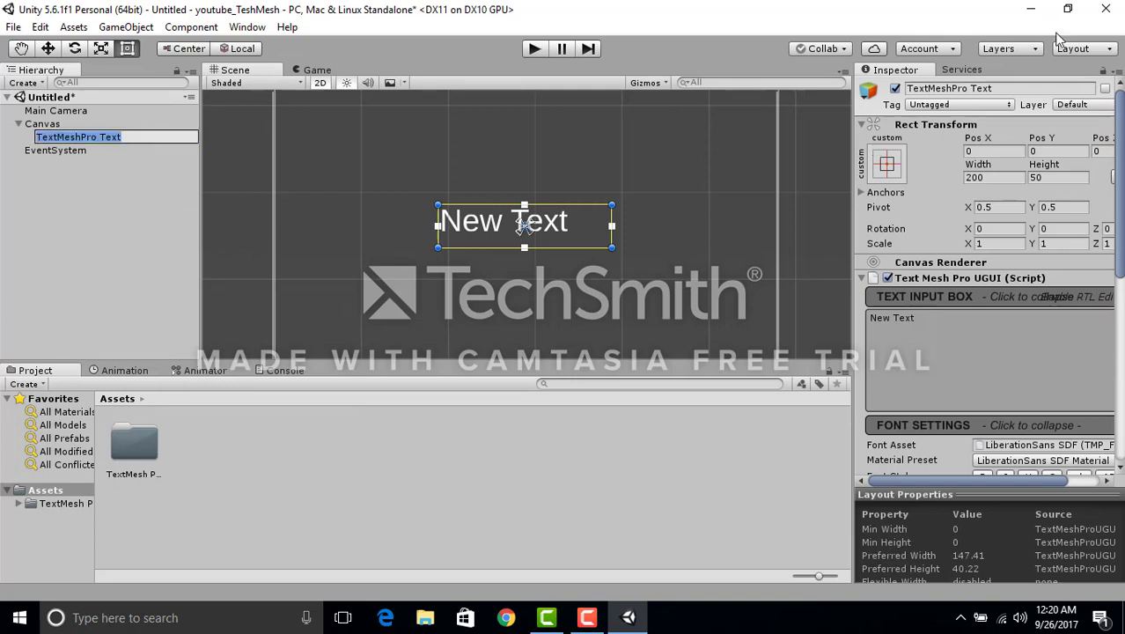
pyautogui.click(1009, 91)
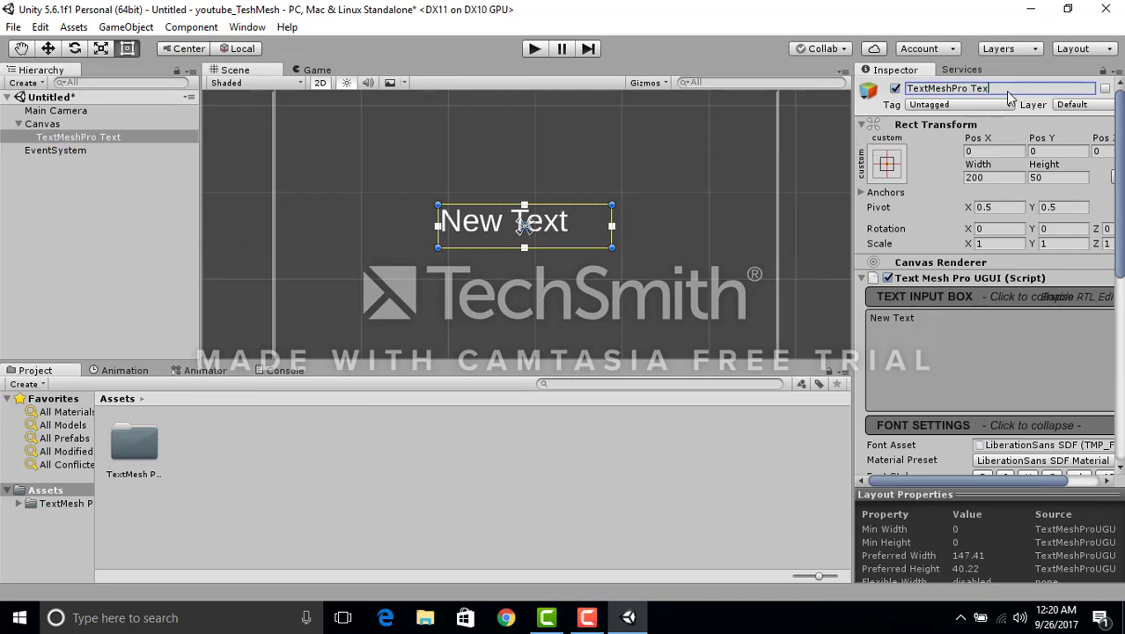
pyautogui.press('BackSpace')
pyautogui.press('BackSpace')
pyautogui.press('BackSpace')
pyautogui.press('BackSpace')
pyautogui.press('BackSpace')
pyautogui.press('BackSpace')
pyautogui.write('Scor')
pyautogui.write('e')
pyautogui.press('Return')
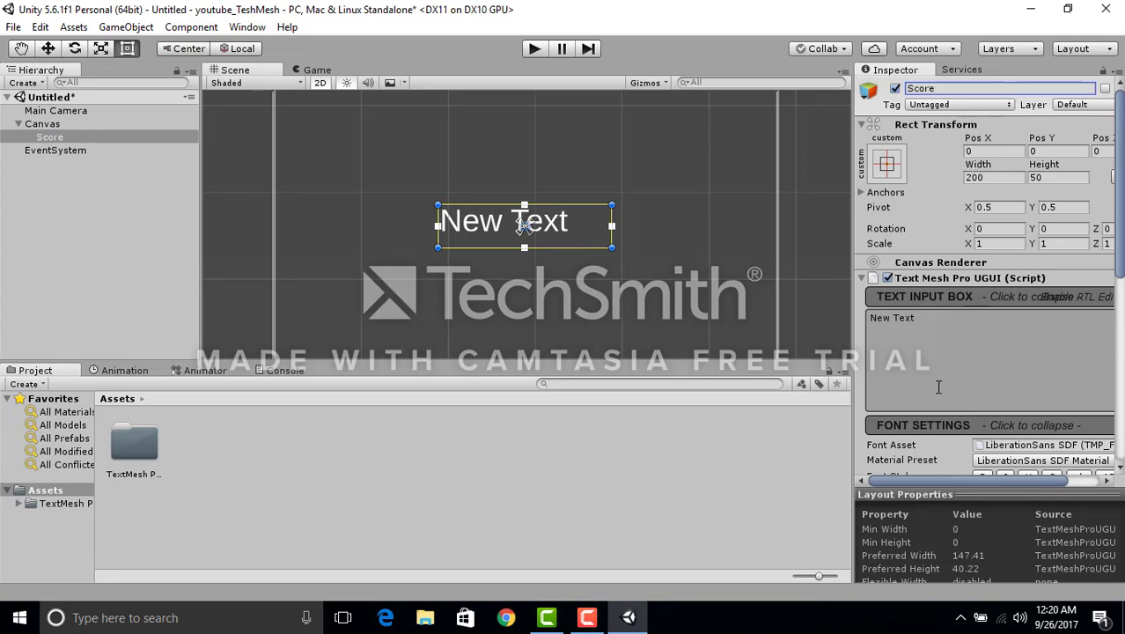
# Step: Replace the placeholder 'New Text' with 0 in the Text Input Box
pyautogui.click(937, 322)
pyautogui.press('BackSpace')
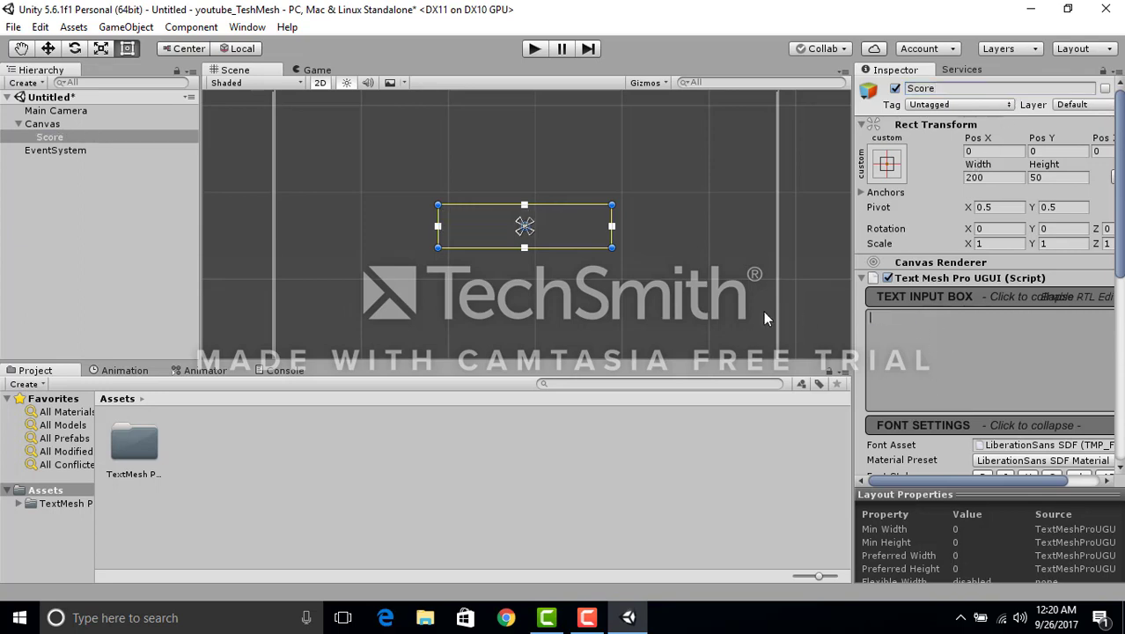
pyautogui.write('0')
# Step: Make the 0 bold and underlined with a Light to Dark Green colour gradient
pyautogui.scroll(-5, 986, 291)
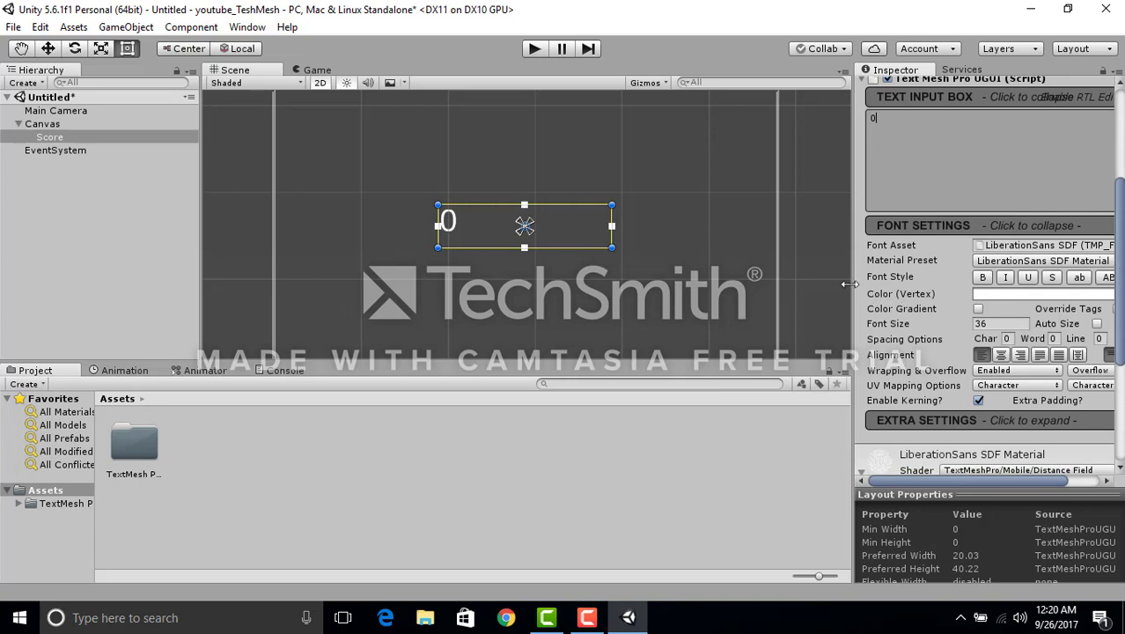
pyautogui.moveTo(850, 284); pyautogui.dragTo(762, 277)
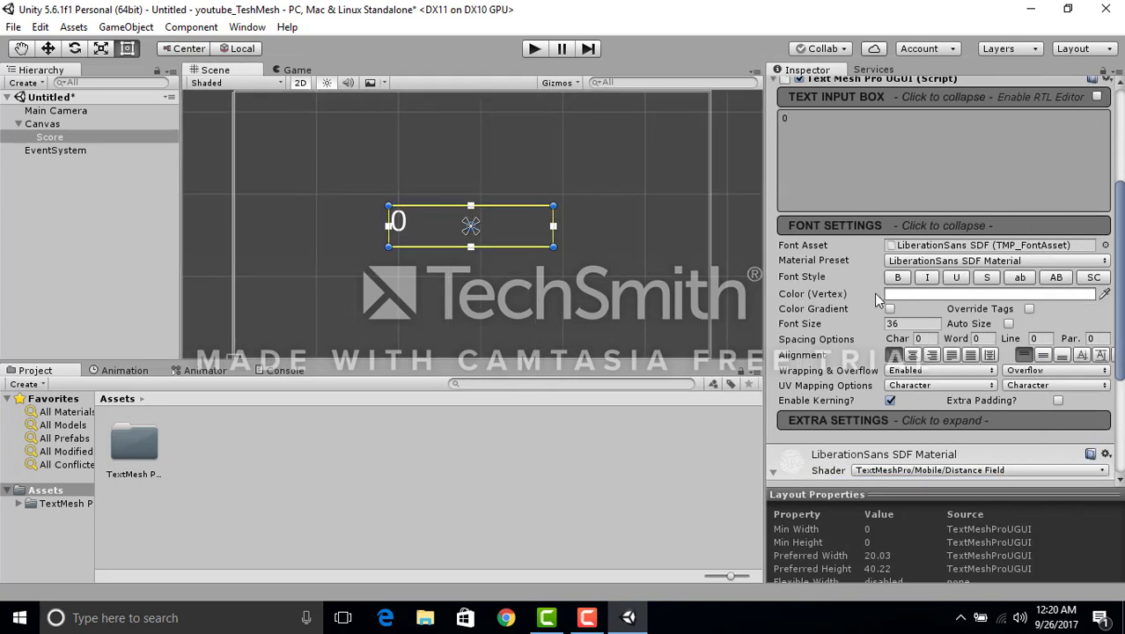
pyautogui.click(953, 279)
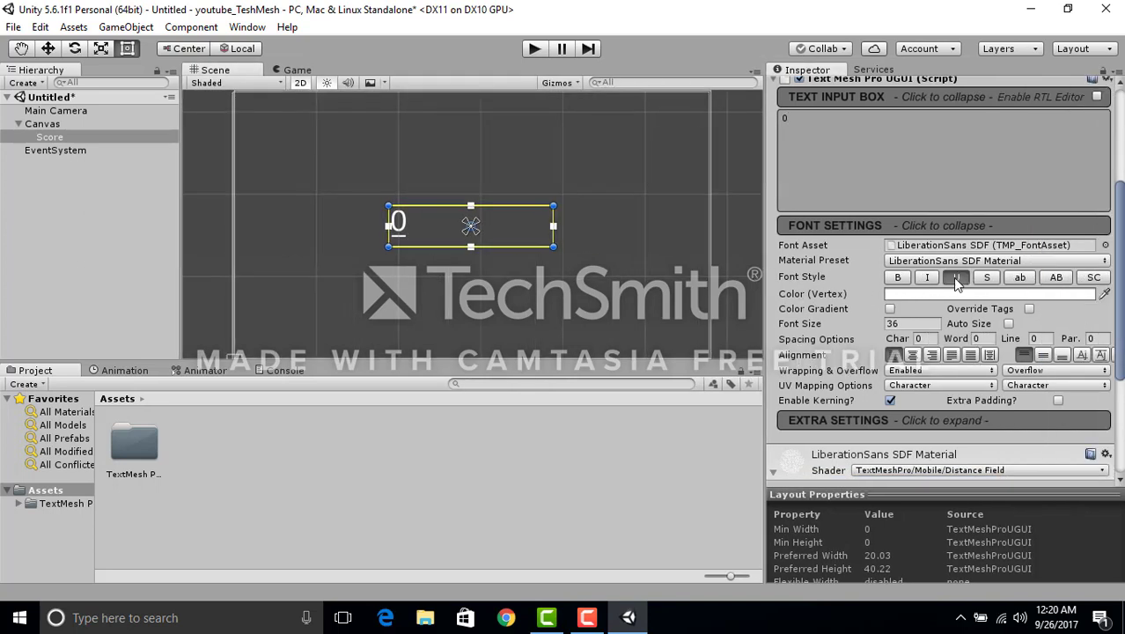
pyautogui.click(898, 280)
pyautogui.click(890, 309)
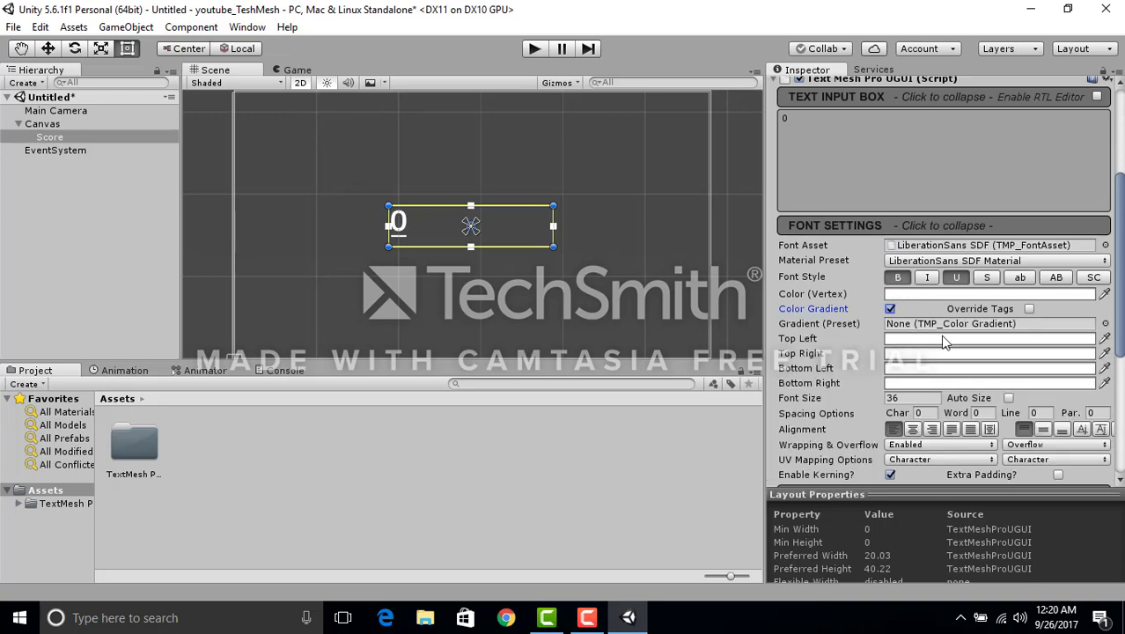
pyautogui.click(1105, 324)
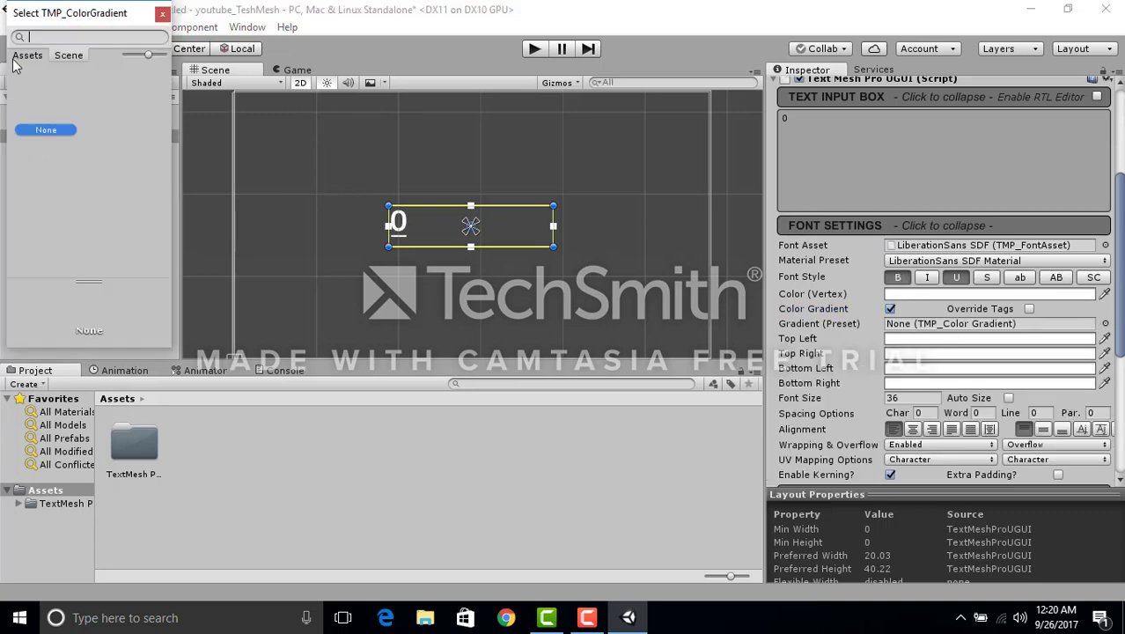
pyautogui.click(85, 83)
pyautogui.click(88, 109)
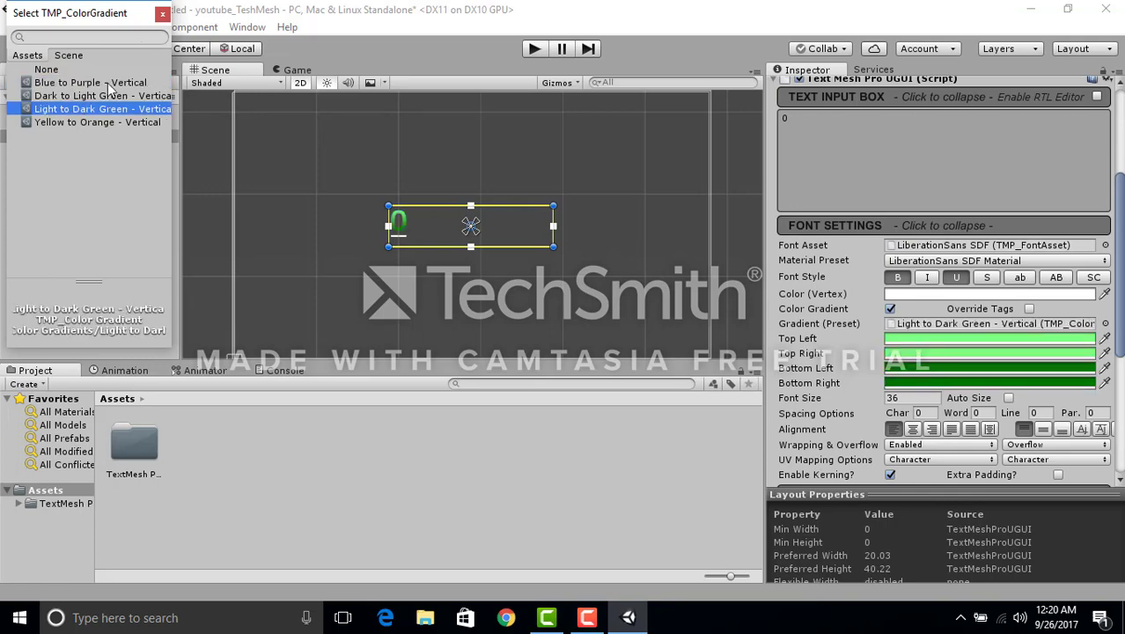
pyautogui.click(162, 14)
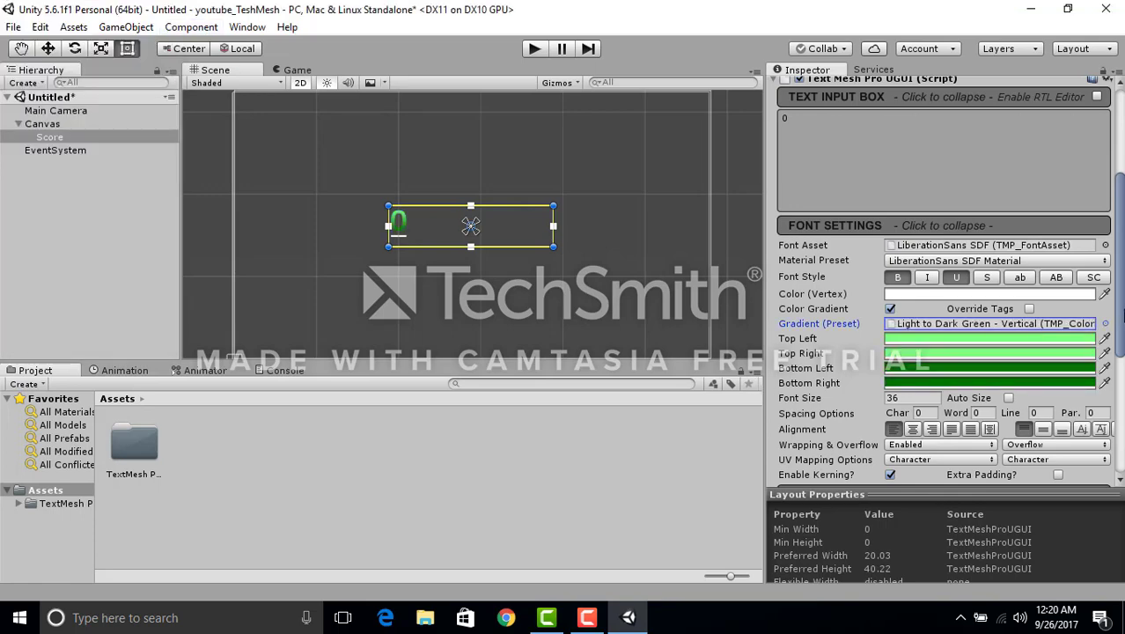
# Step: Turn on Extra Padding and add an outline with thickness 0.151
pyautogui.scroll(-3, 1056, 308)
pyautogui.scroll(-3, 1056, 308)
pyautogui.click(1058, 308)
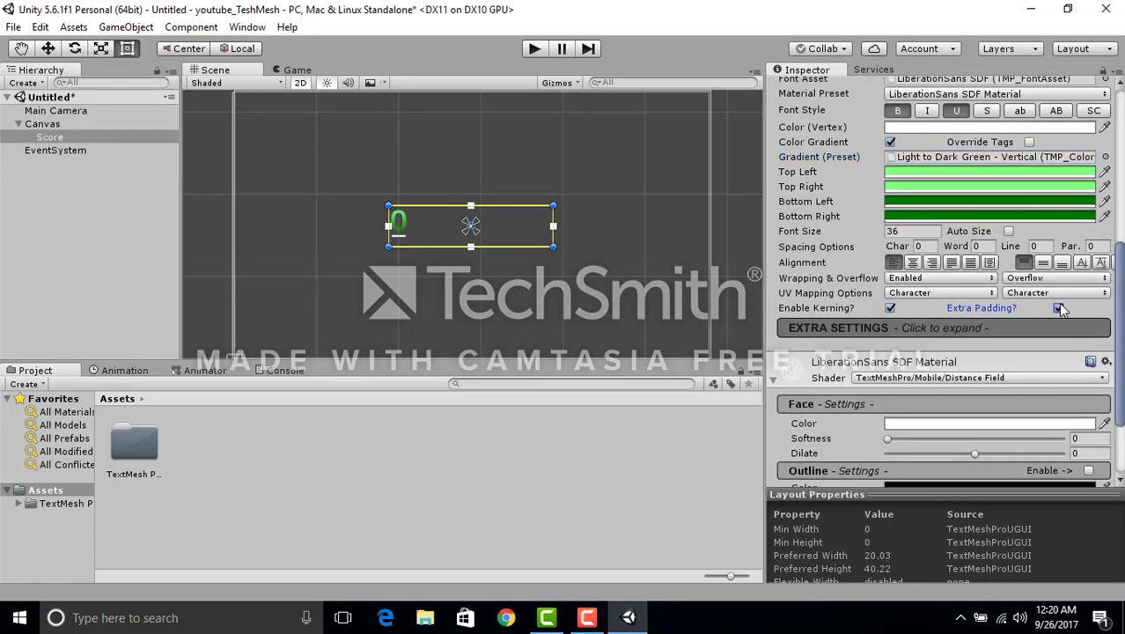
pyautogui.moveTo(1120, 274)
pyautogui.mouseDown()
pyautogui.moveTo(1121, 234)
pyautogui.moveTo(1122, 274)
pyautogui.mouseUp()
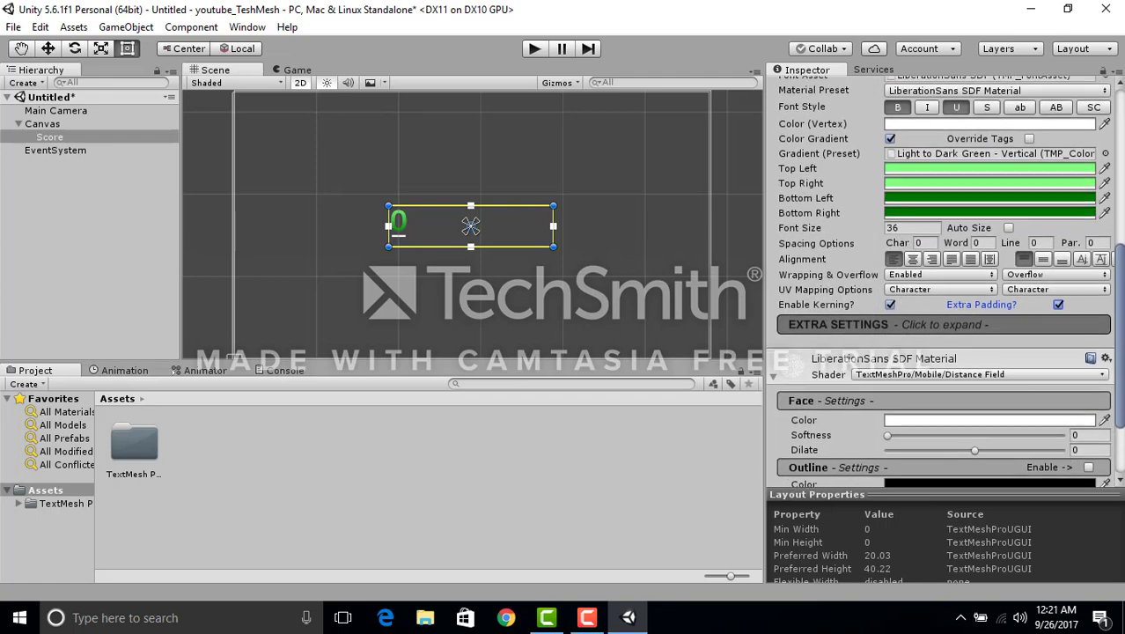
pyautogui.scroll(-2, 943, 324)
pyautogui.scroll(-2, 944, 324)
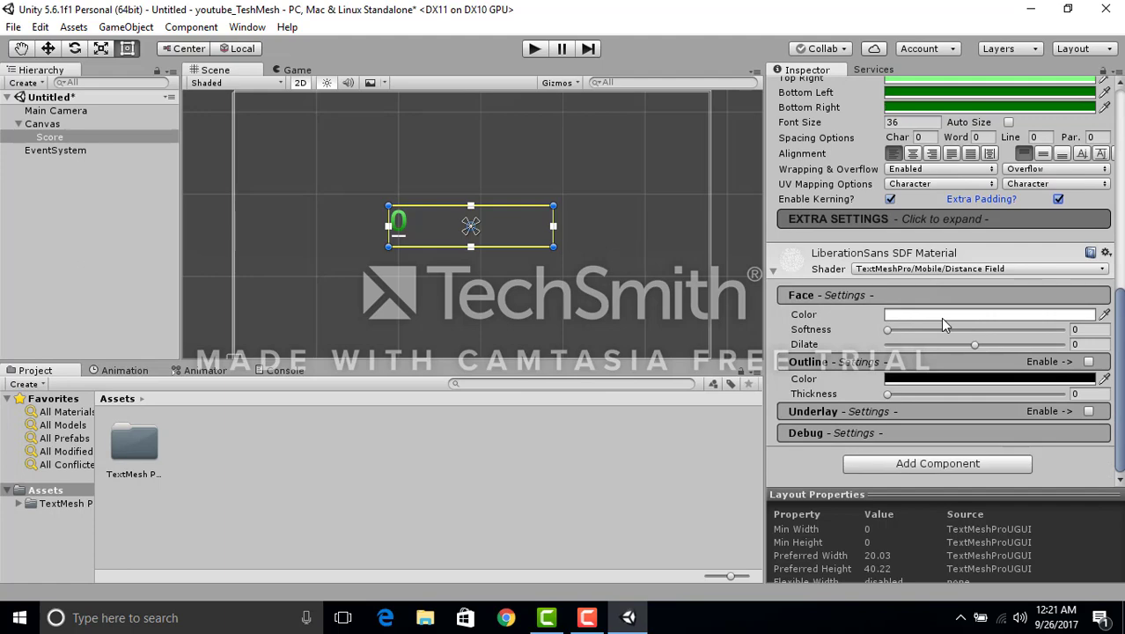
pyautogui.click(1090, 362)
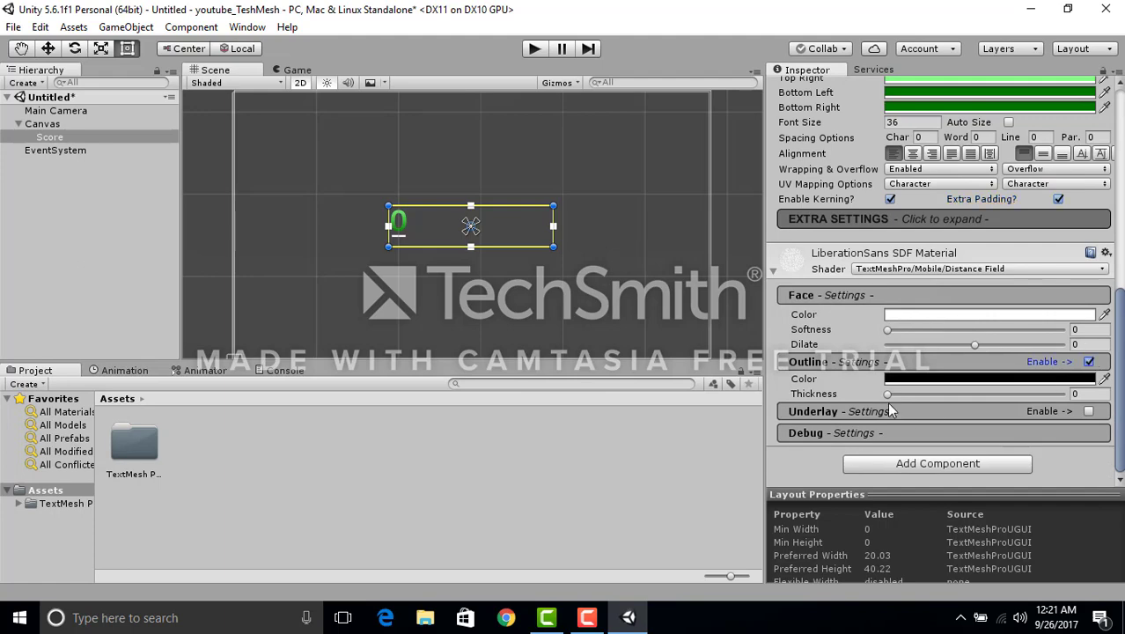
pyautogui.moveTo(888, 393); pyautogui.dragTo(914, 393)
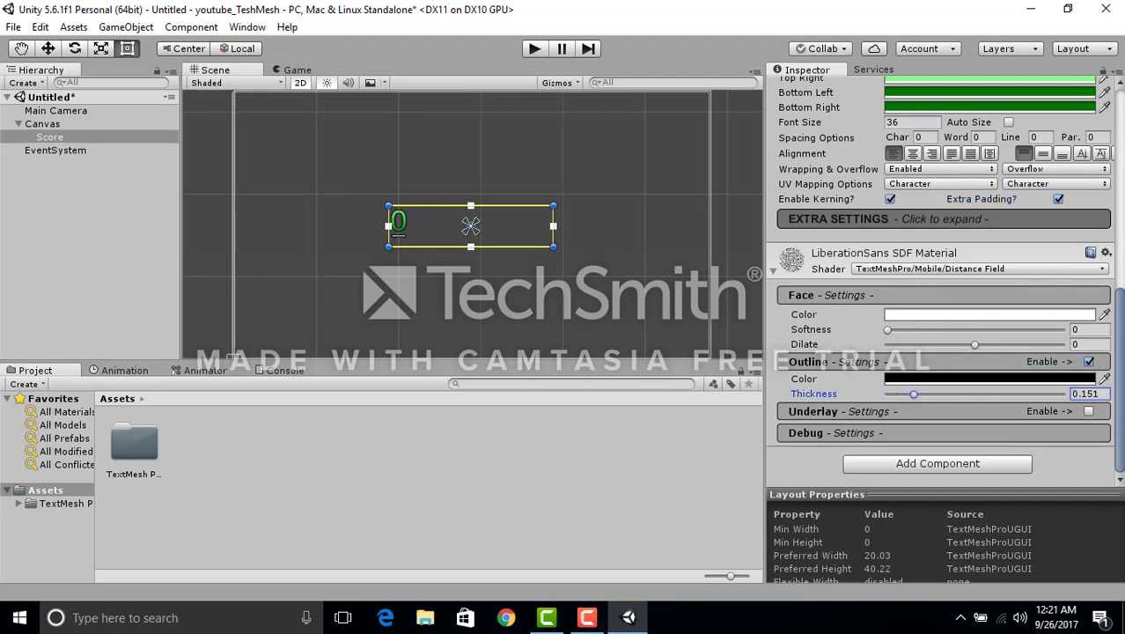
# Step: Align the text to middle and center within its box
pyautogui.moveTo(1121, 370); pyautogui.dragTo(1122, 239)
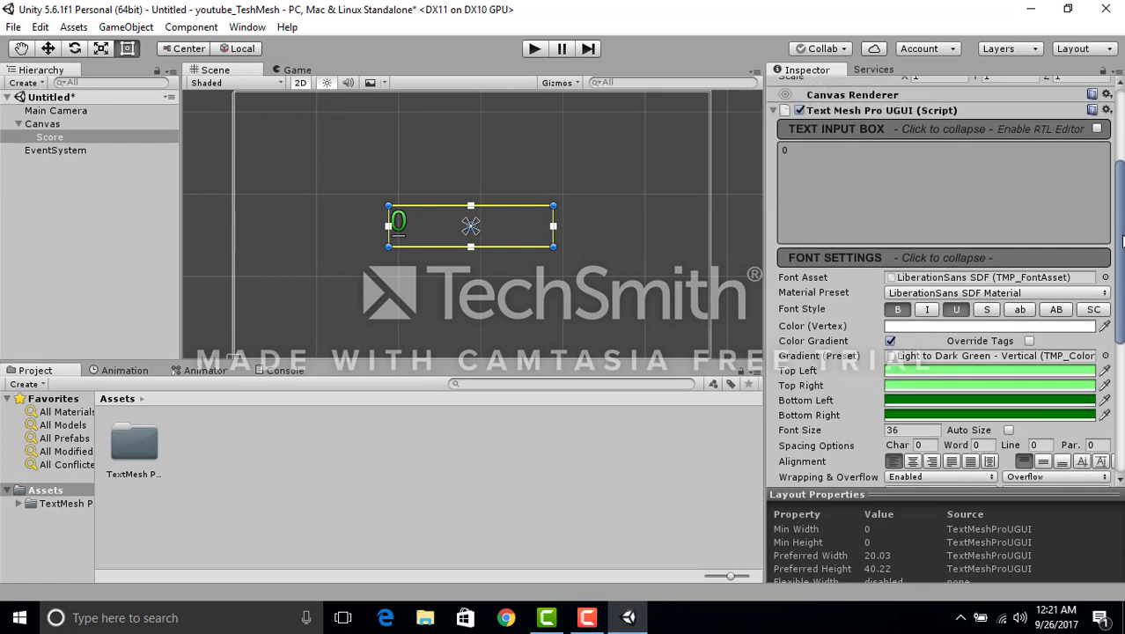
pyautogui.scroll(-3, 1074, 391)
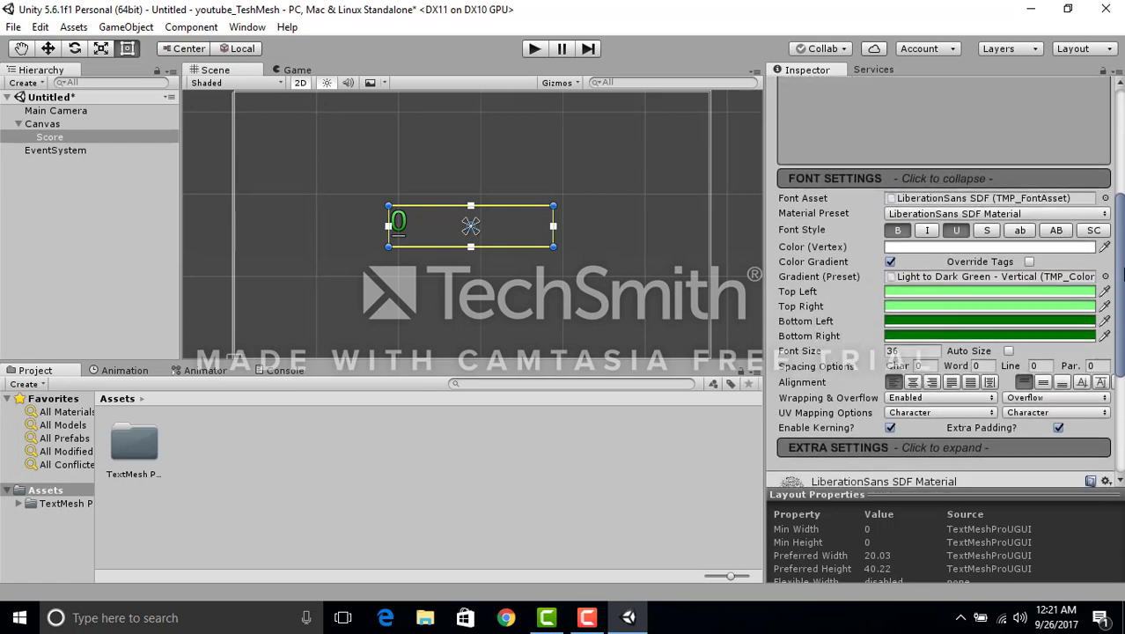
pyautogui.click(1042, 384)
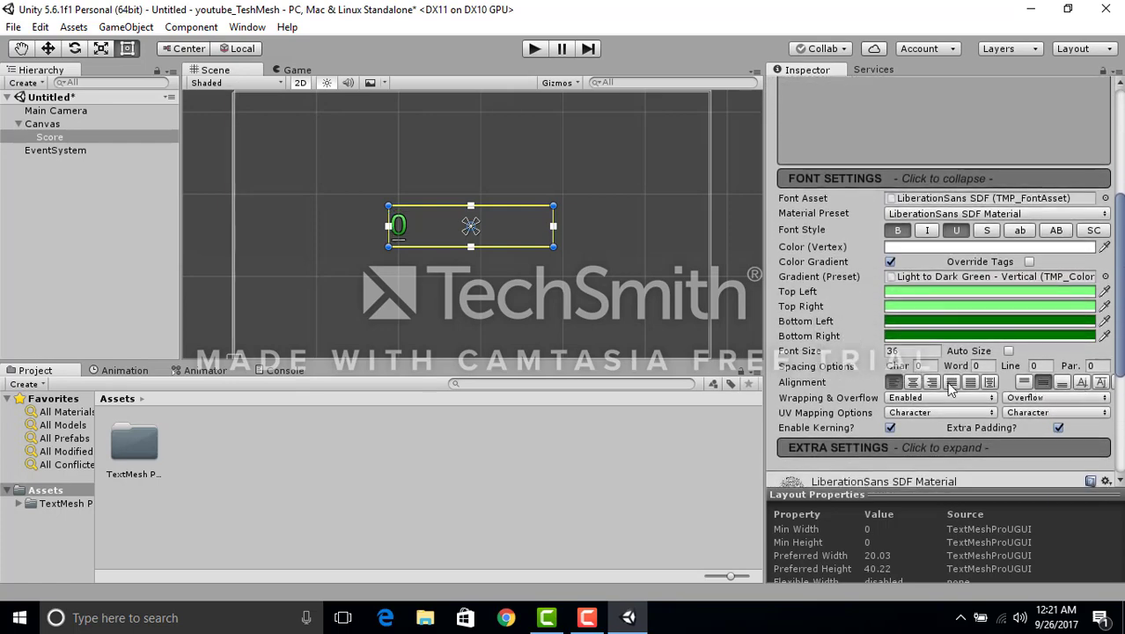
pyautogui.click(912, 383)
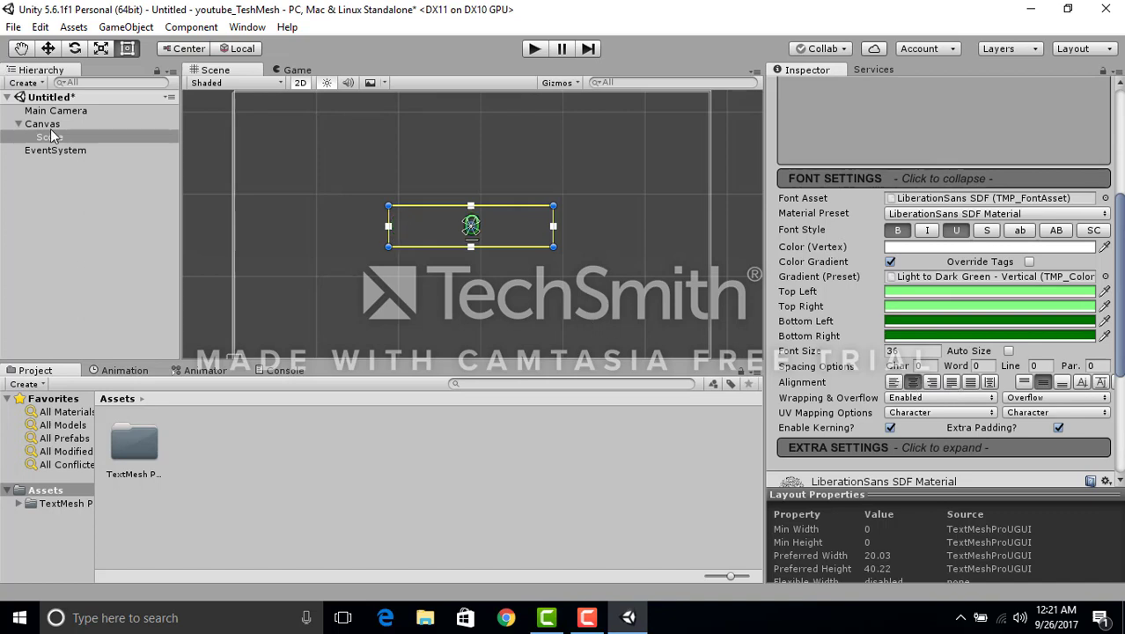
# Step: Create a new folder named Scripts in Assets
pyautogui.click(218, 484)
pyautogui.rightClick(217, 482)
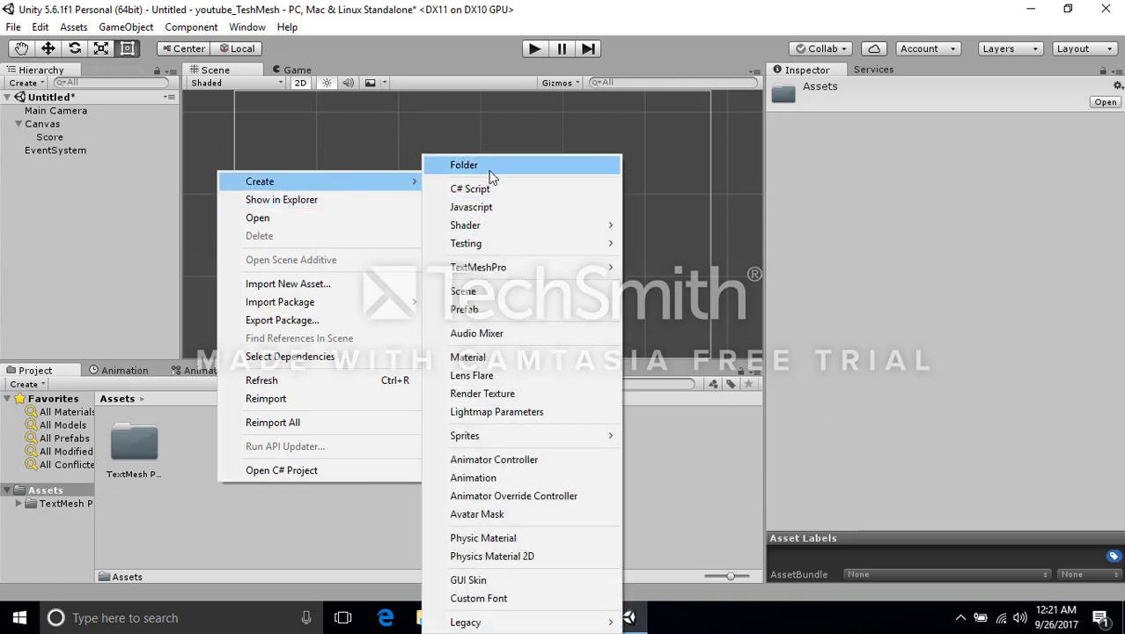
pyautogui.click(492, 169)
pyautogui.write('Scripts')
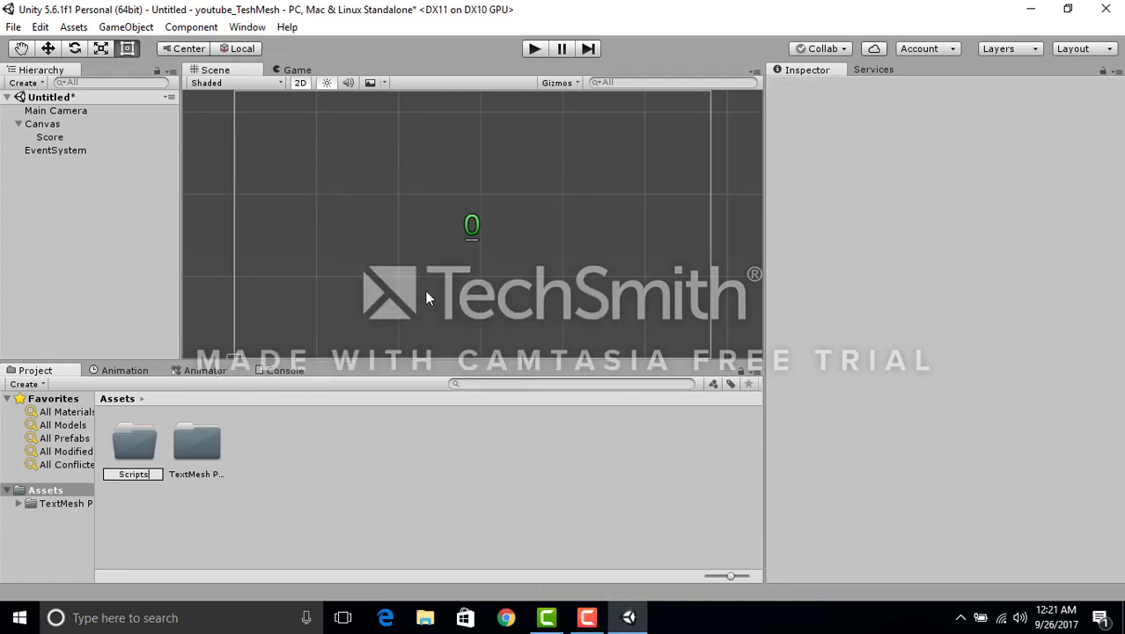
pyautogui.press('Return')
pyautogui.press('Return')
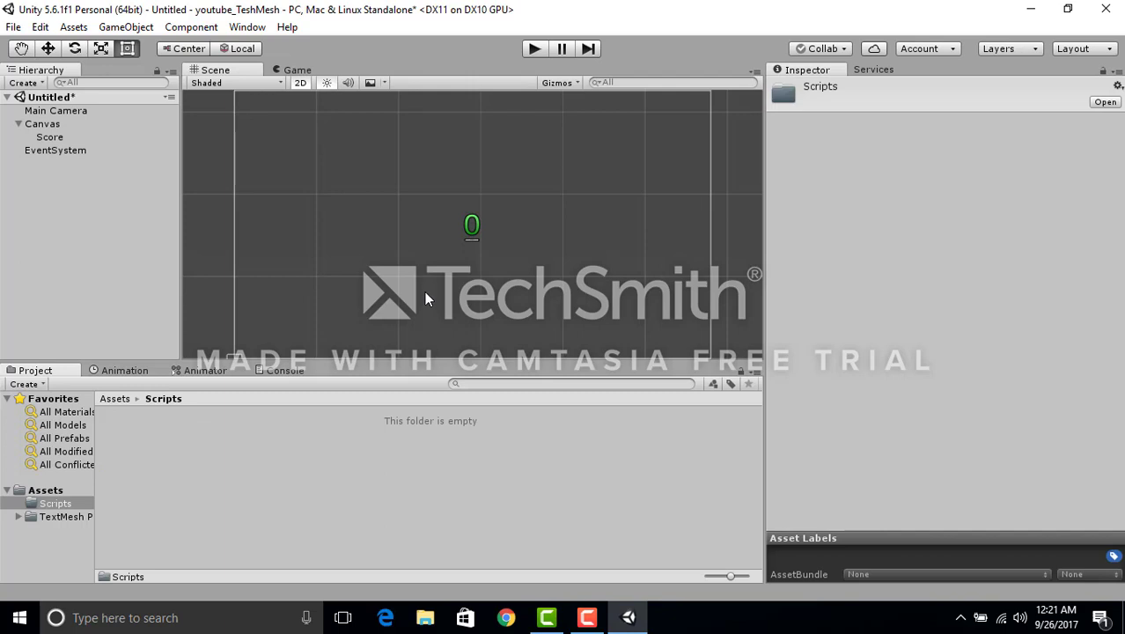
# Step: Create a C# script named ScoreUpdater inside the Scripts folder
pyautogui.rightClick(226, 465)
pyautogui.moveTo(325, 165)
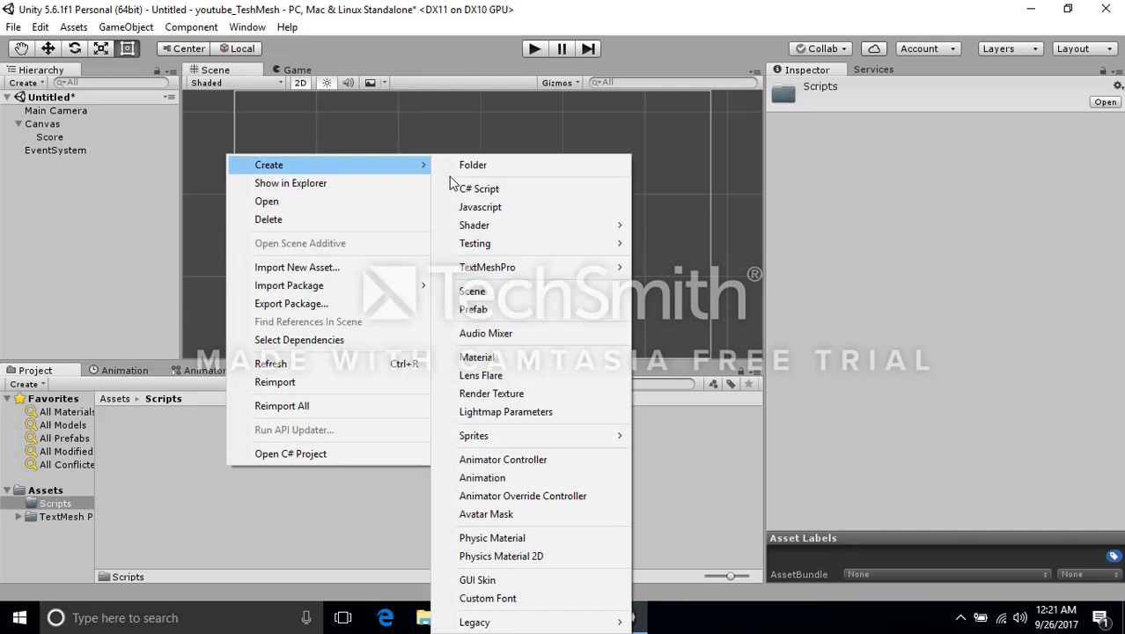
pyautogui.click(459, 185)
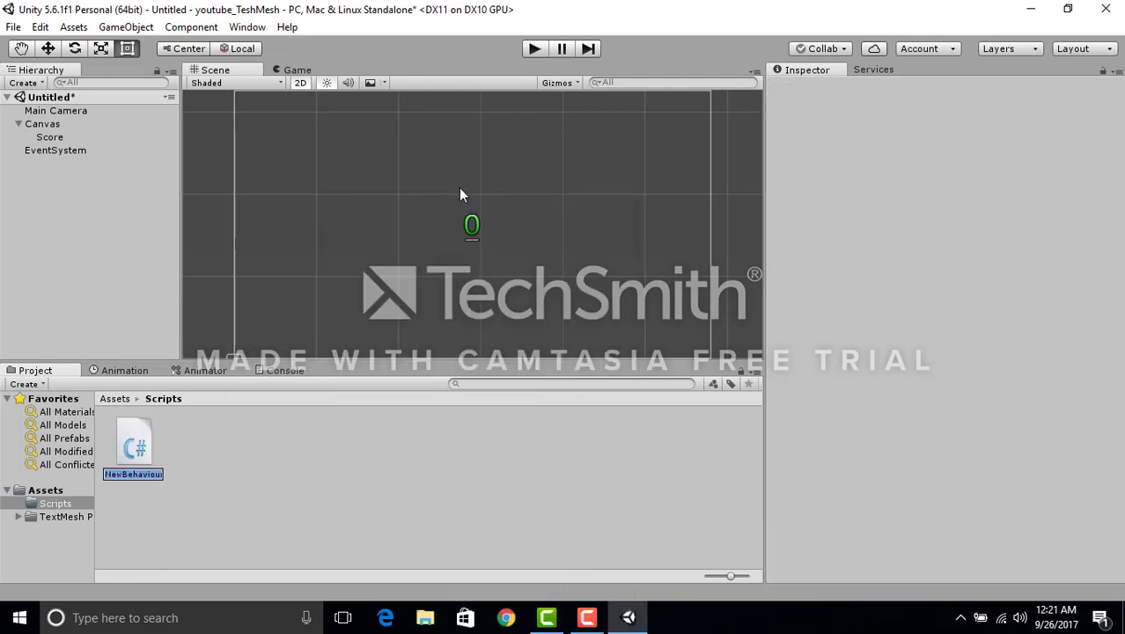
pyautogui.write('ScoreUp')
pyautogui.write('dater')
pyautogui.press('Return')
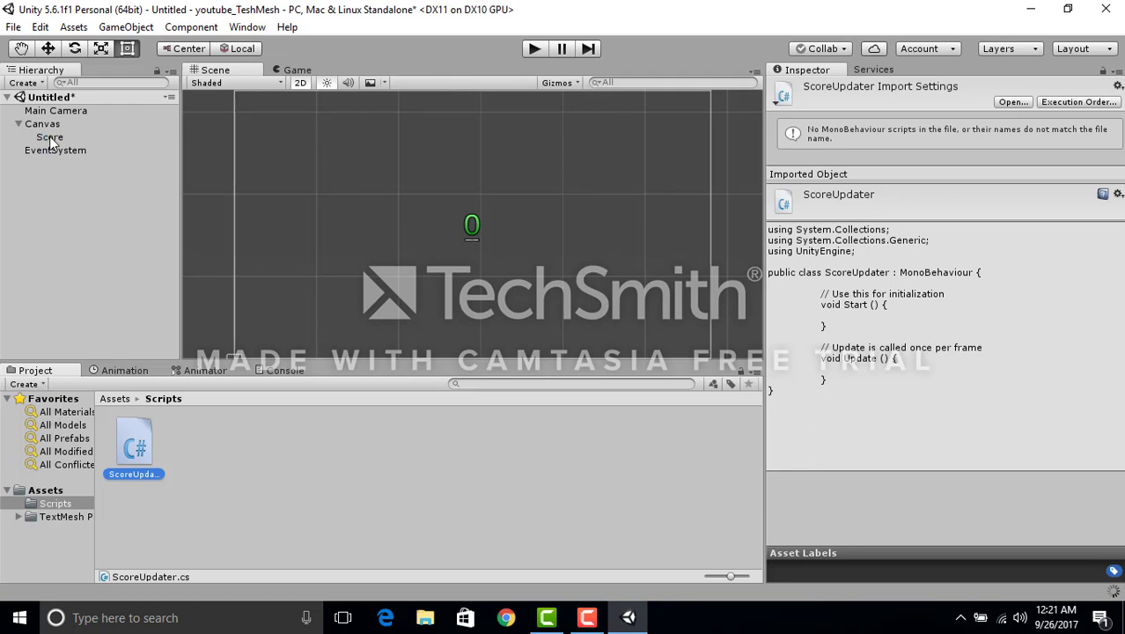
# Step: Inspect the Score object's settings, then preview the ScoreUpdater script's default code
pyautogui.click(51, 139)
pyautogui.press('F2')
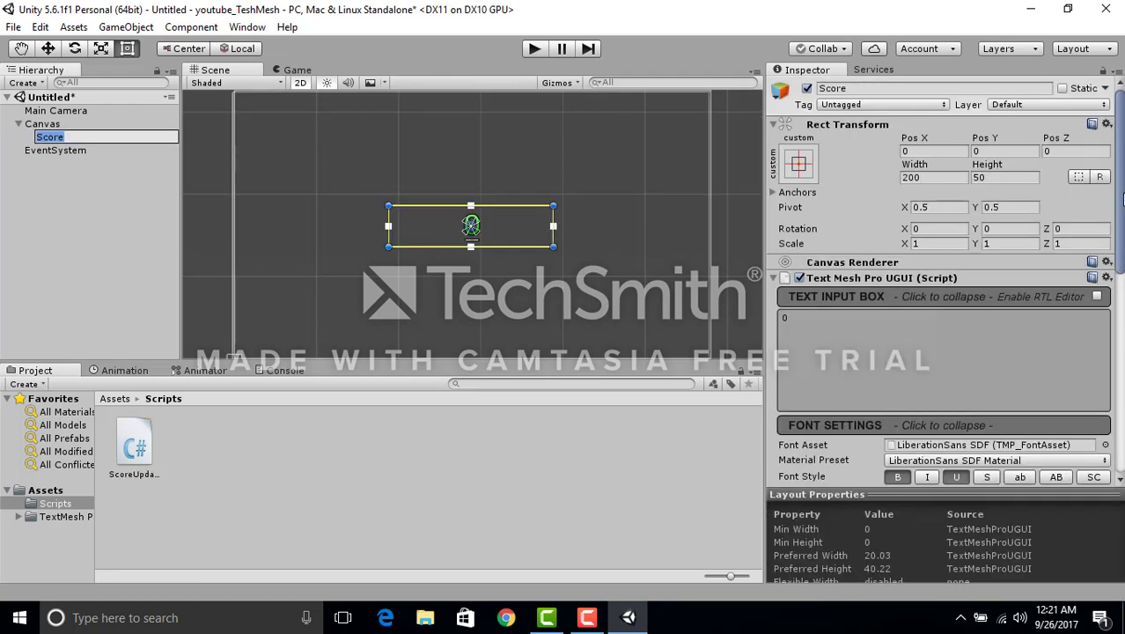
pyautogui.scroll(-3, 1123, 200)
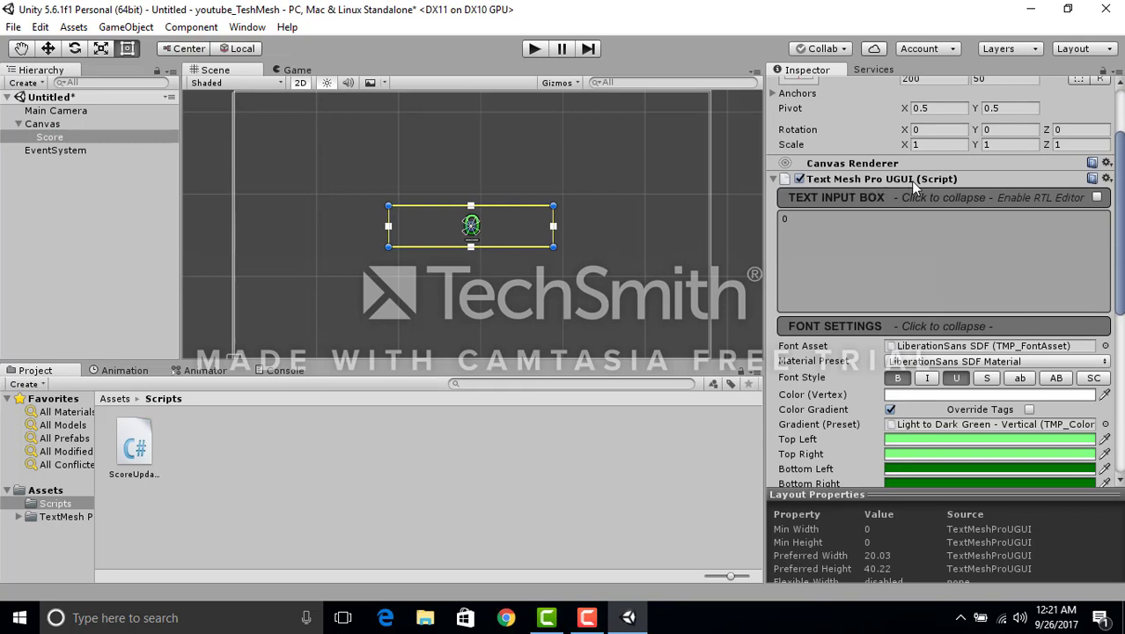
pyautogui.click(136, 450)
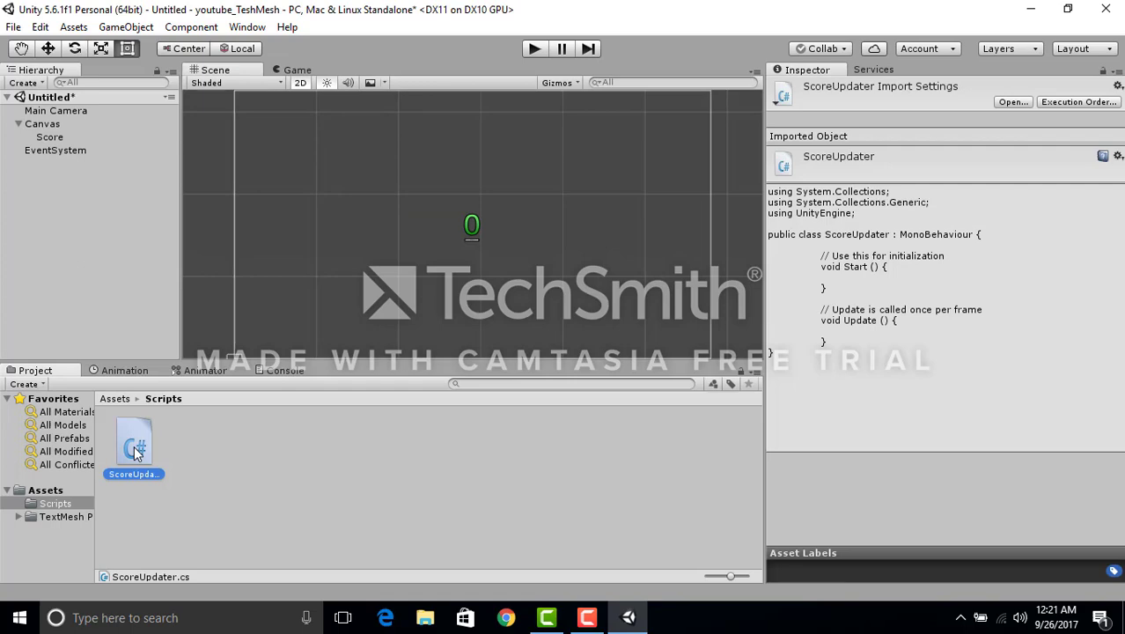
# Step: Open ScoreUpdater.cs in MonoDevelop and declare 'private TextMeshProUGUI textMesH;' inside the class
pyautogui.doubleClick(136, 451)
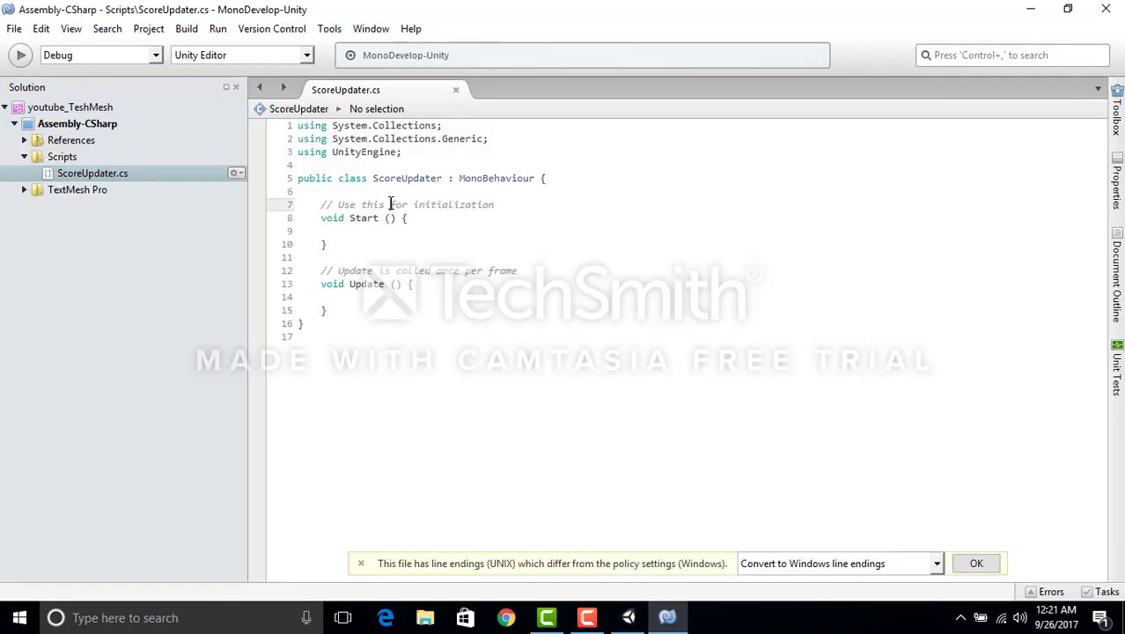
pyautogui.click(382, 193)
pyautogui.press('Return')
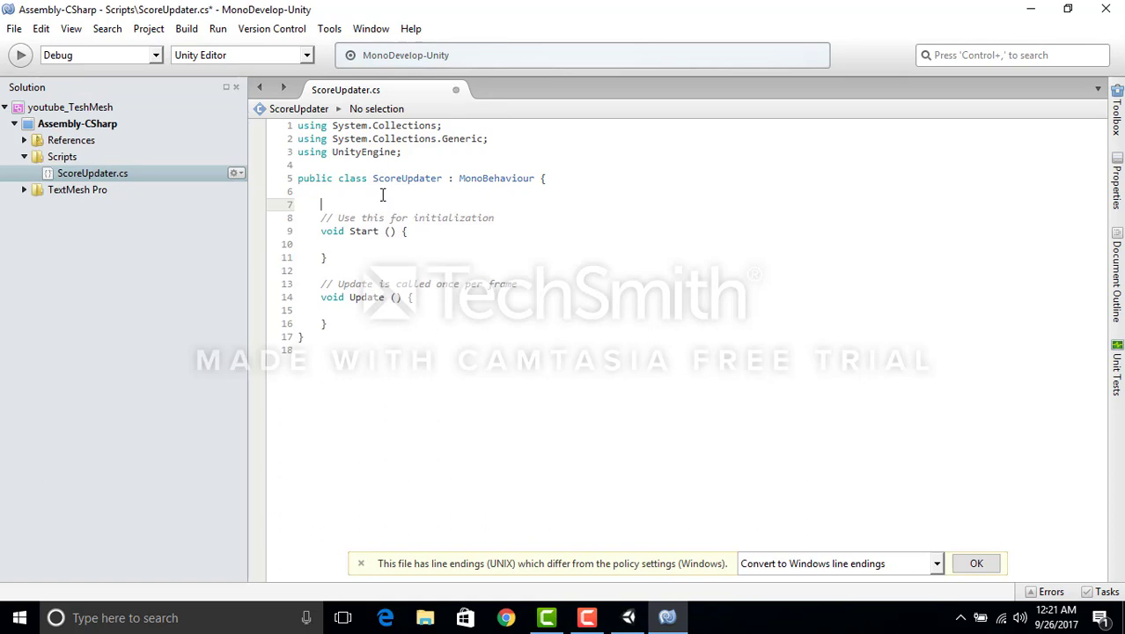
pyautogui.write('private ')
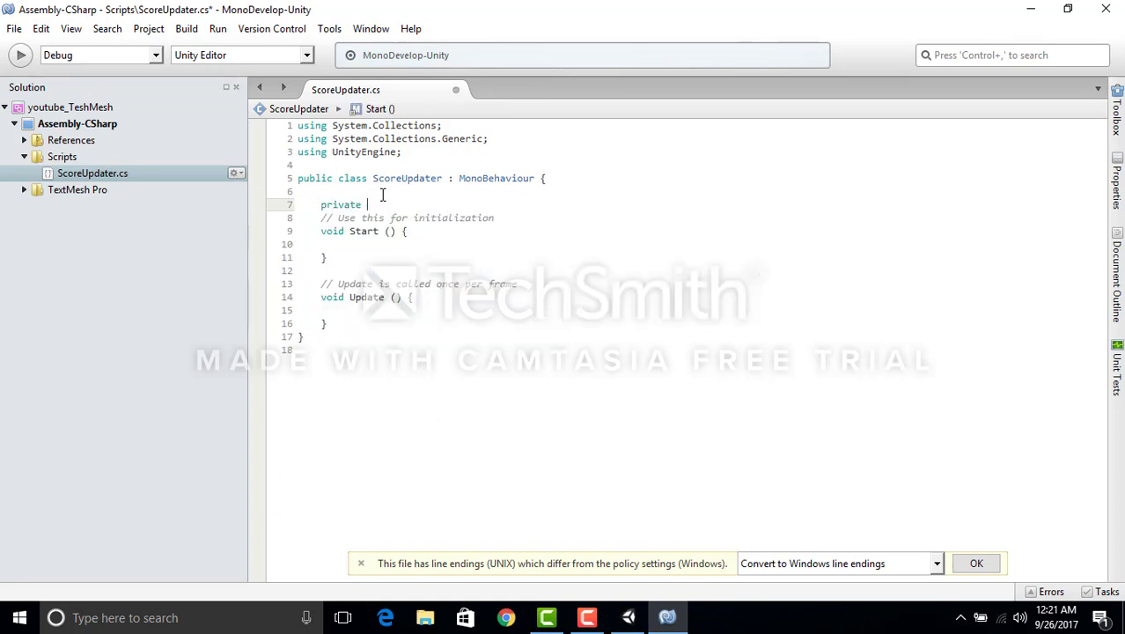
pyautogui.write('TextM')
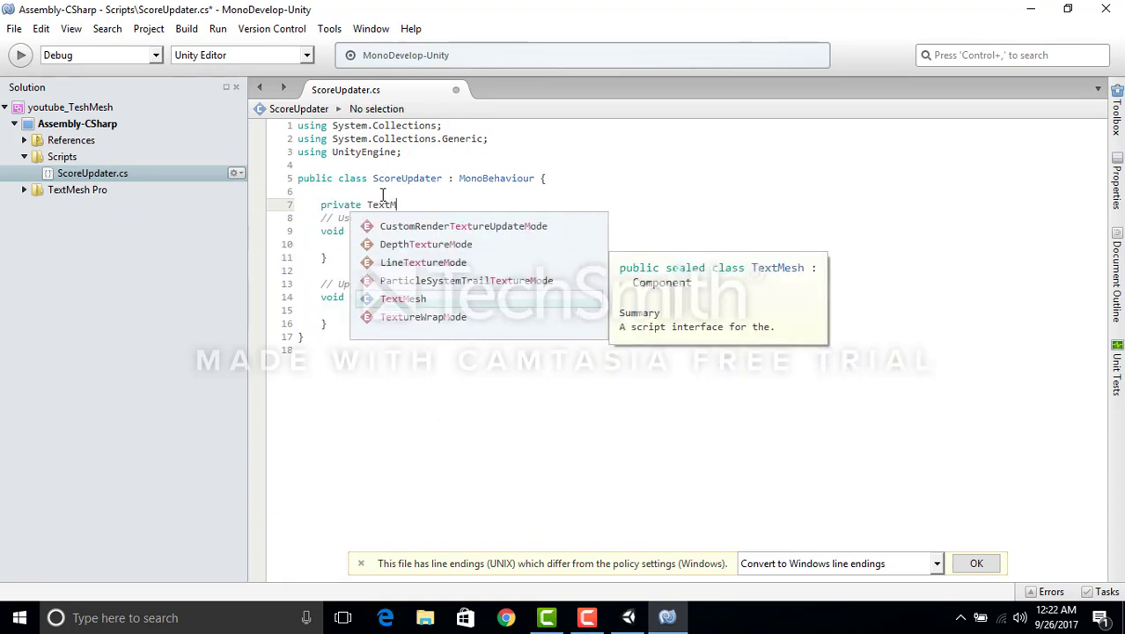
pyautogui.write('eshPro')
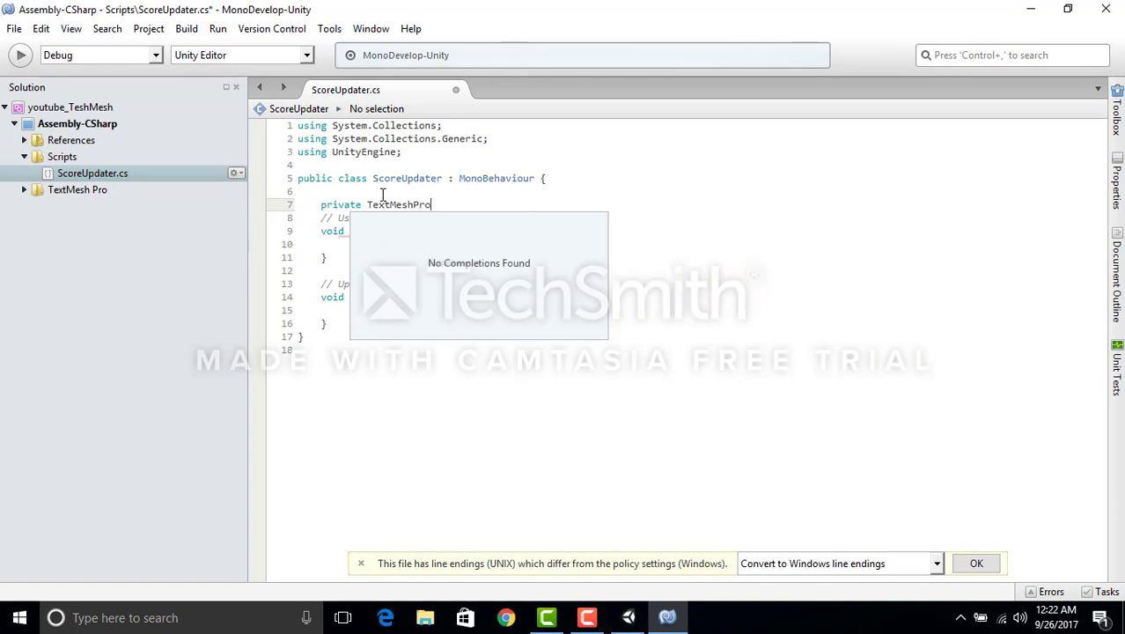
pyautogui.write('Ug')
pyautogui.press('BackSpace')
pyautogui.write('GUI ')
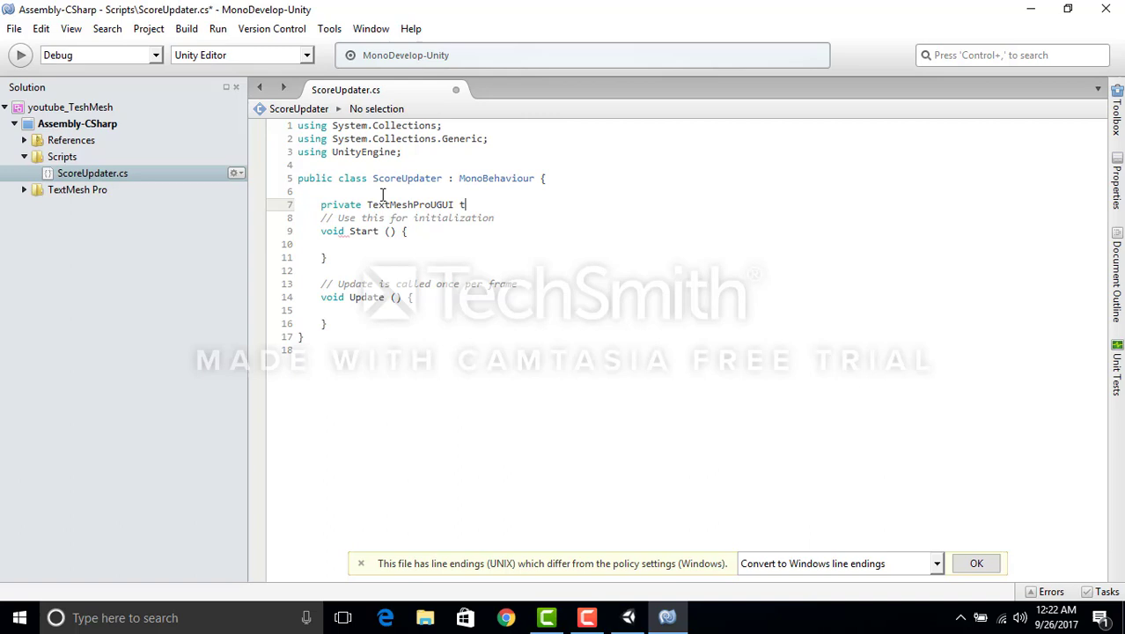
pyautogui.write('textMeS')
pyautogui.write('H;')
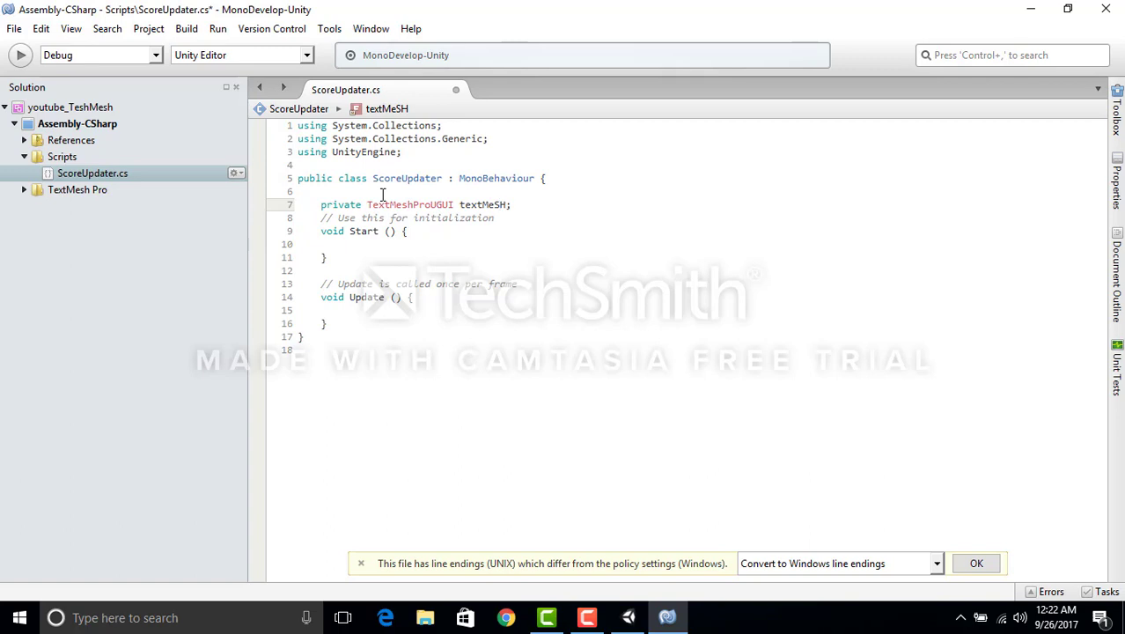
pyautogui.press('Left')
pyautogui.press('Left')
pyautogui.press('BackSpace')
pyautogui.write('s')
# Step: Build Assembly-CSharp to reveal the unknown-type error, then add 'using TMPro' below the UnityEngine import
pyautogui.click(181, 30)
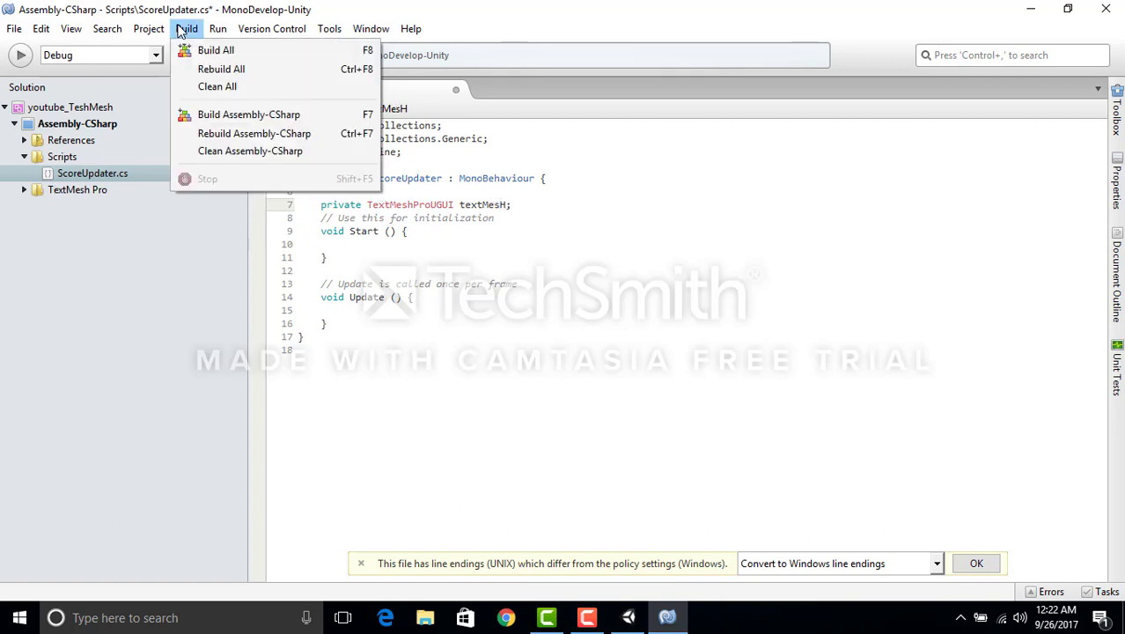
pyautogui.click(211, 114)
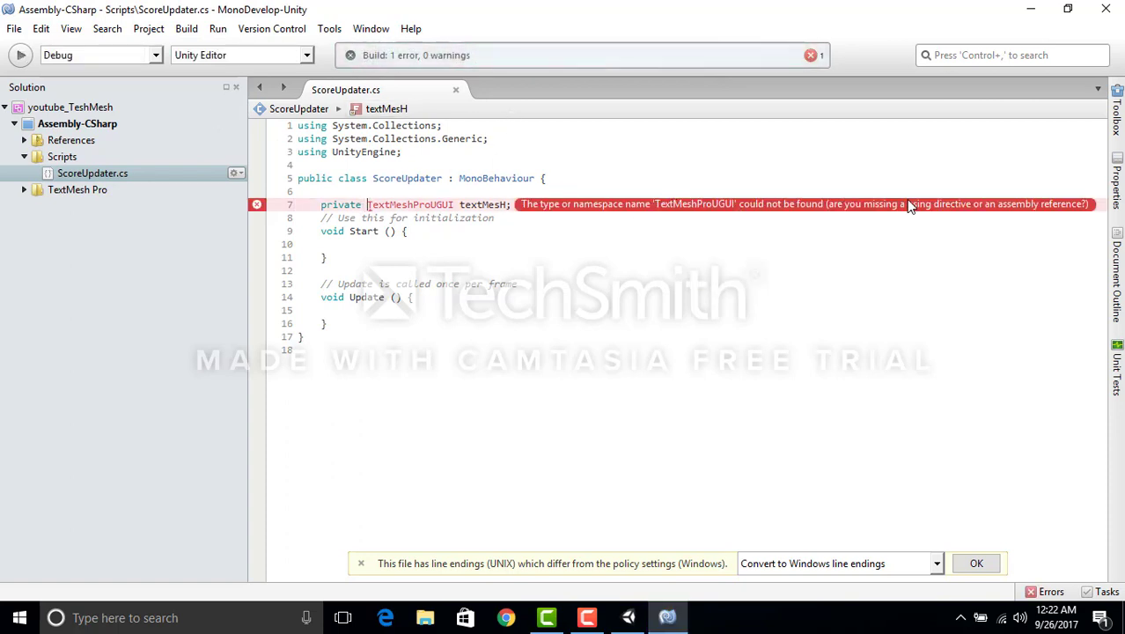
pyautogui.click(403, 152)
pyautogui.press('Return')
pyautogui.write('usi')
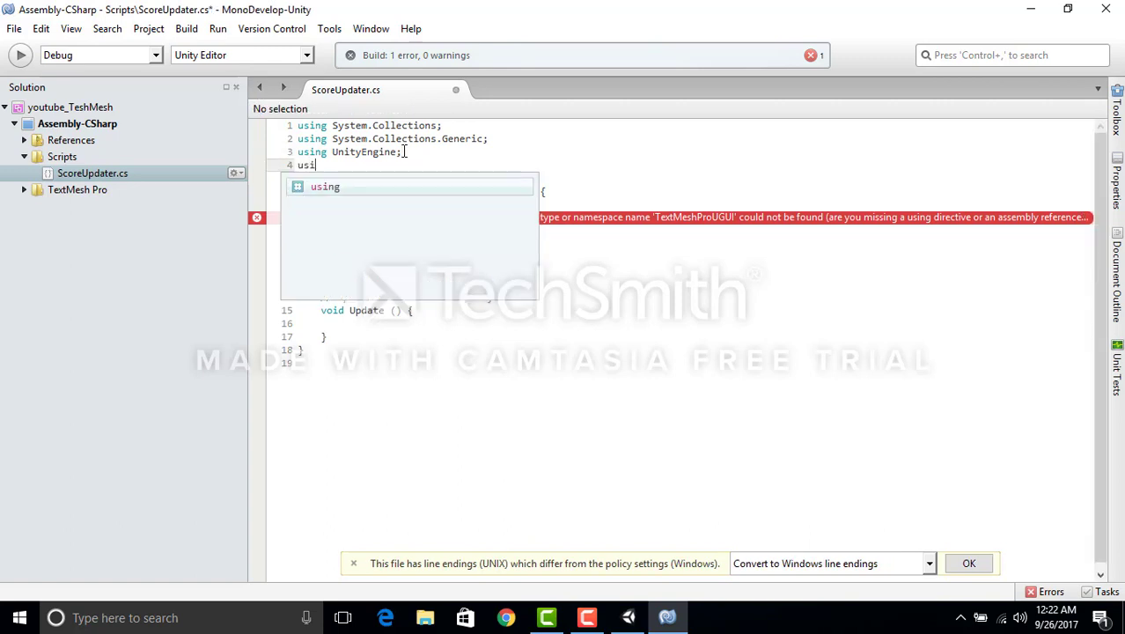
pyautogui.write('ng TMP')
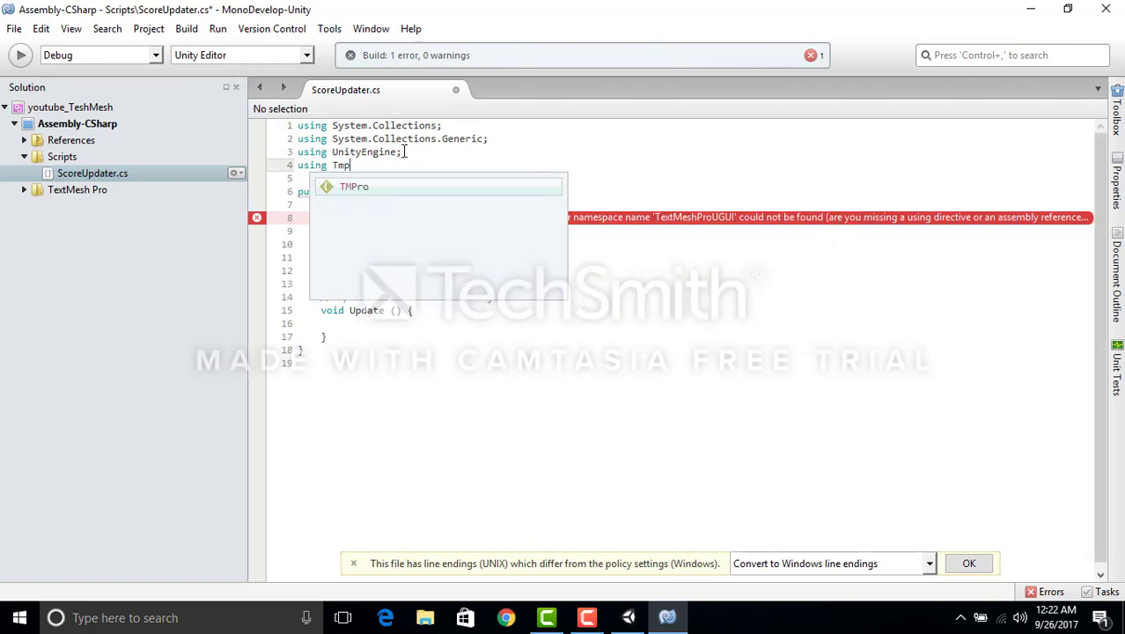
pyautogui.write('ro;')
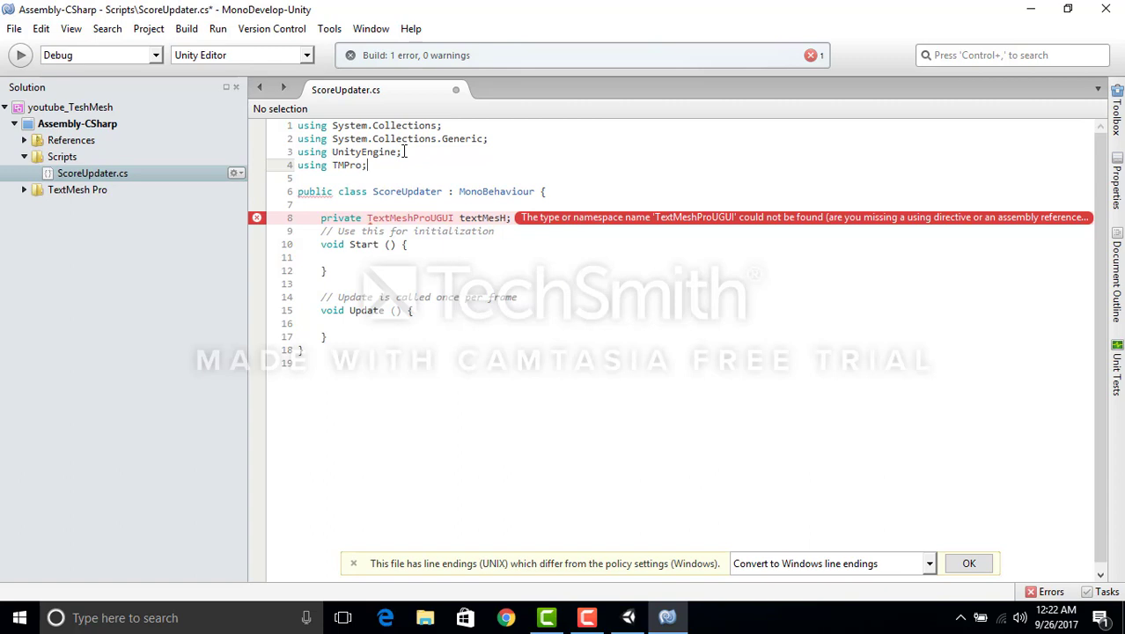
# Step: Declare 'private int score;' below the textMesH field
pyautogui.click(513, 218)
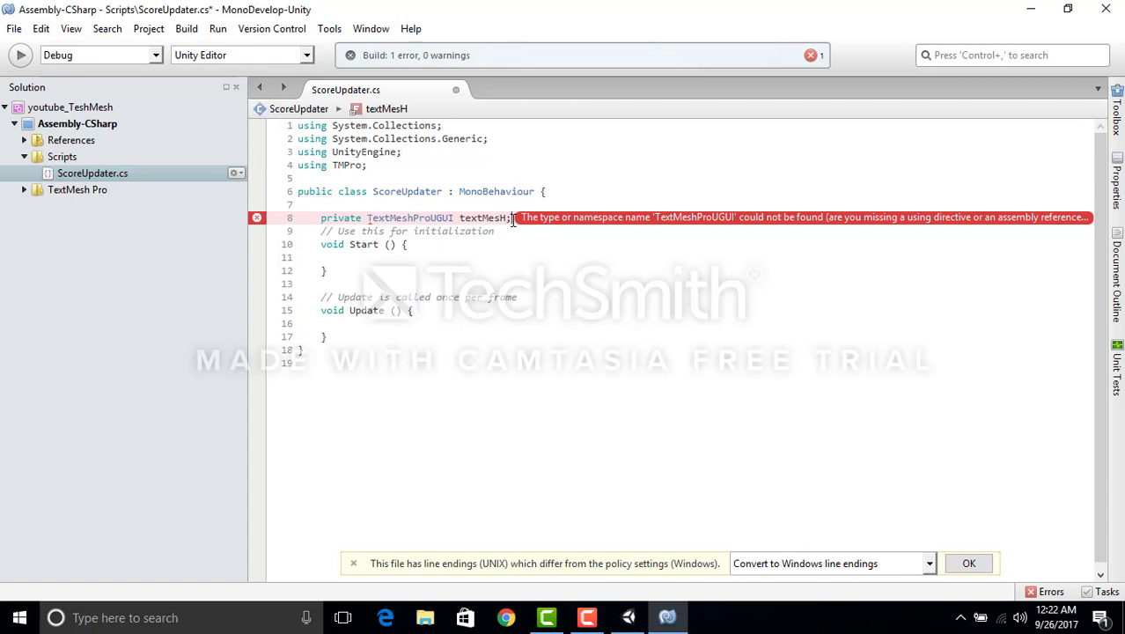
pyautogui.press('Return')
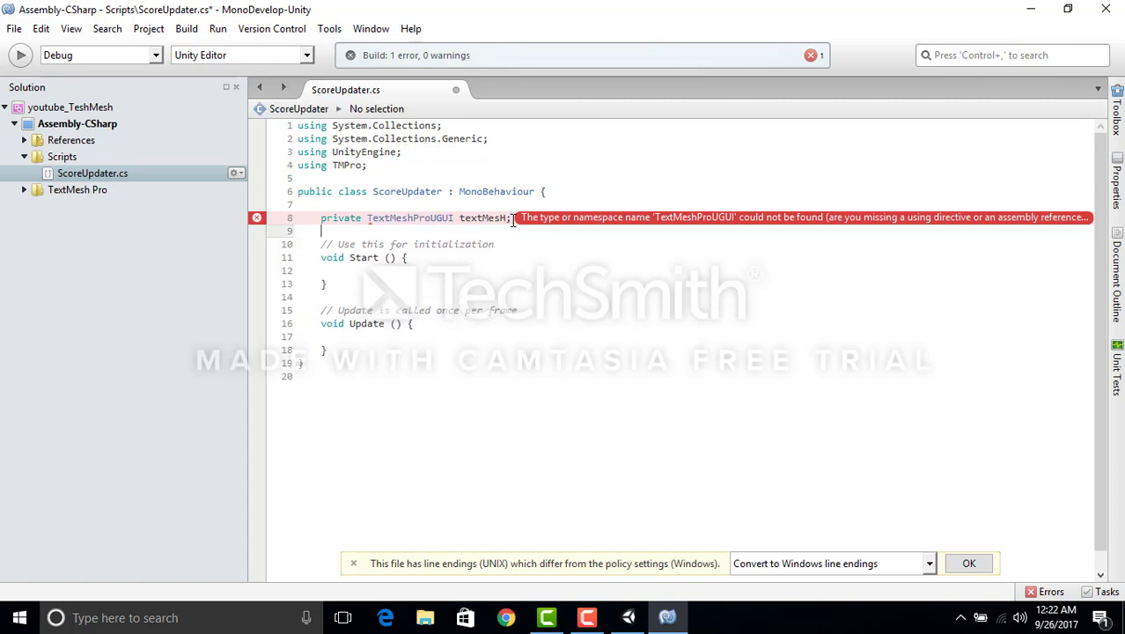
pyautogui.write('private i')
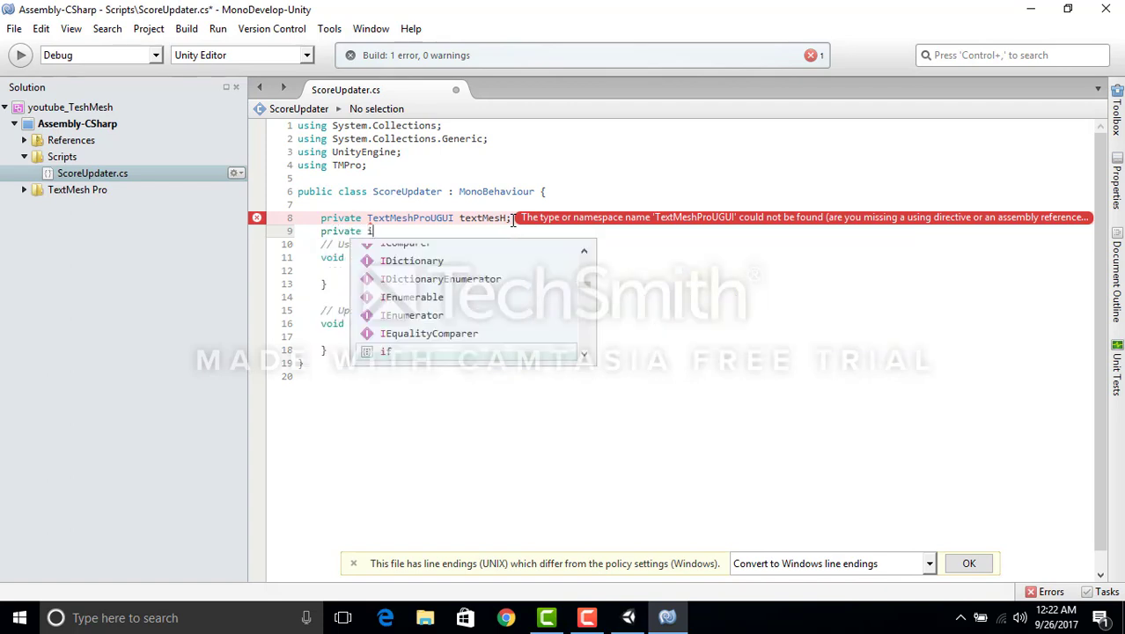
pyautogui.write('nt score;')
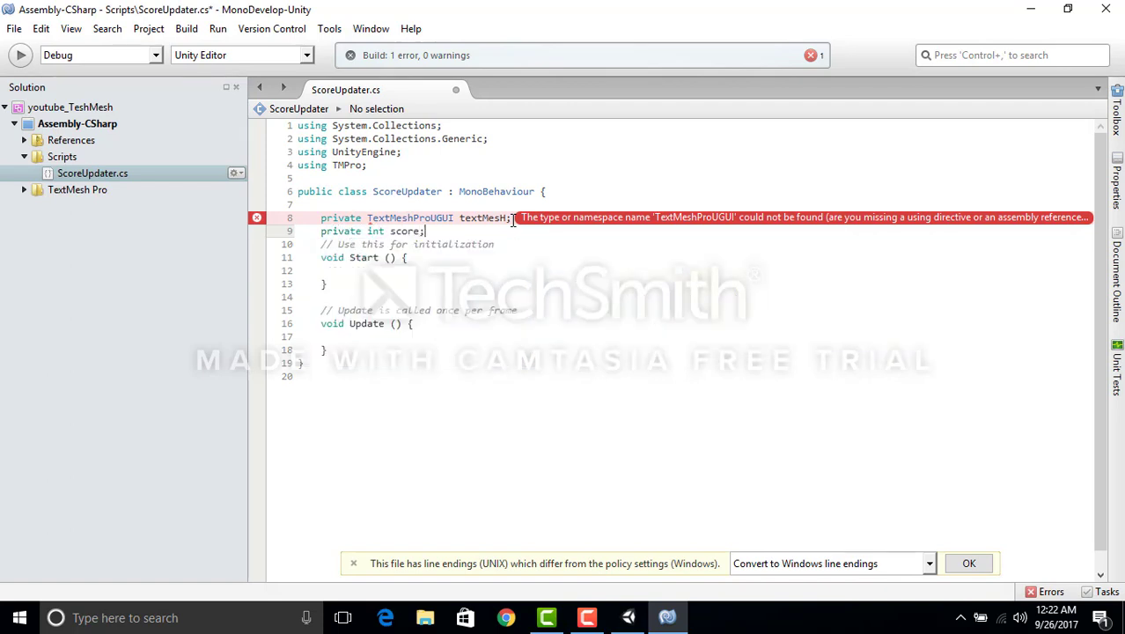
# Step: In Start, assign textMesH = gameObject.GetComponent<TextMeshProUGUI>();
pyautogui.click(430, 269)
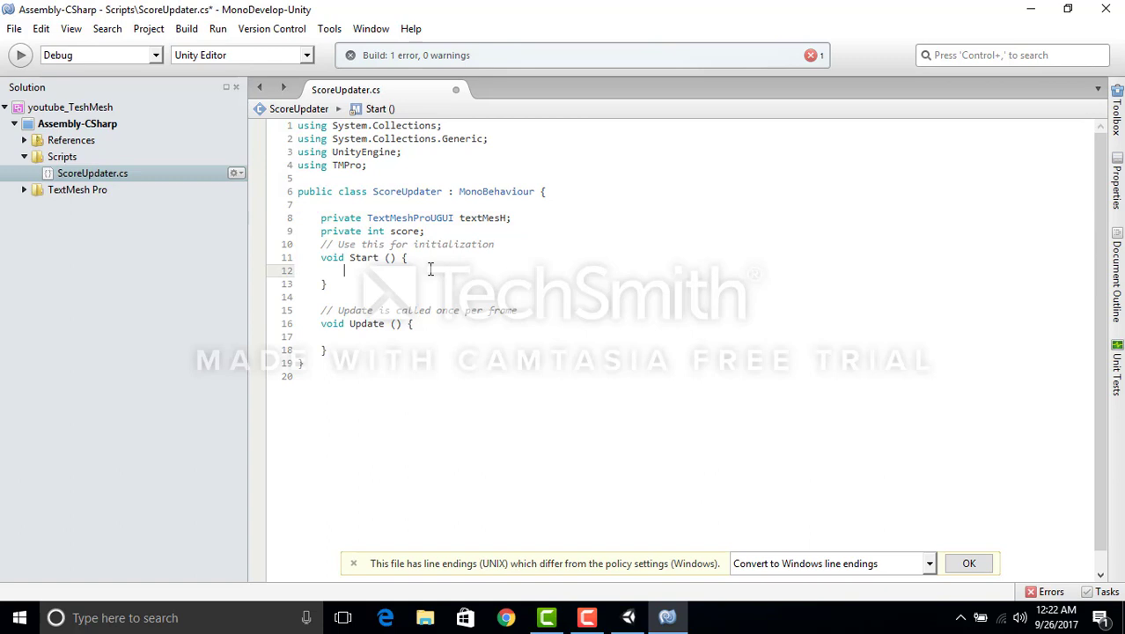
pyautogui.write('text')
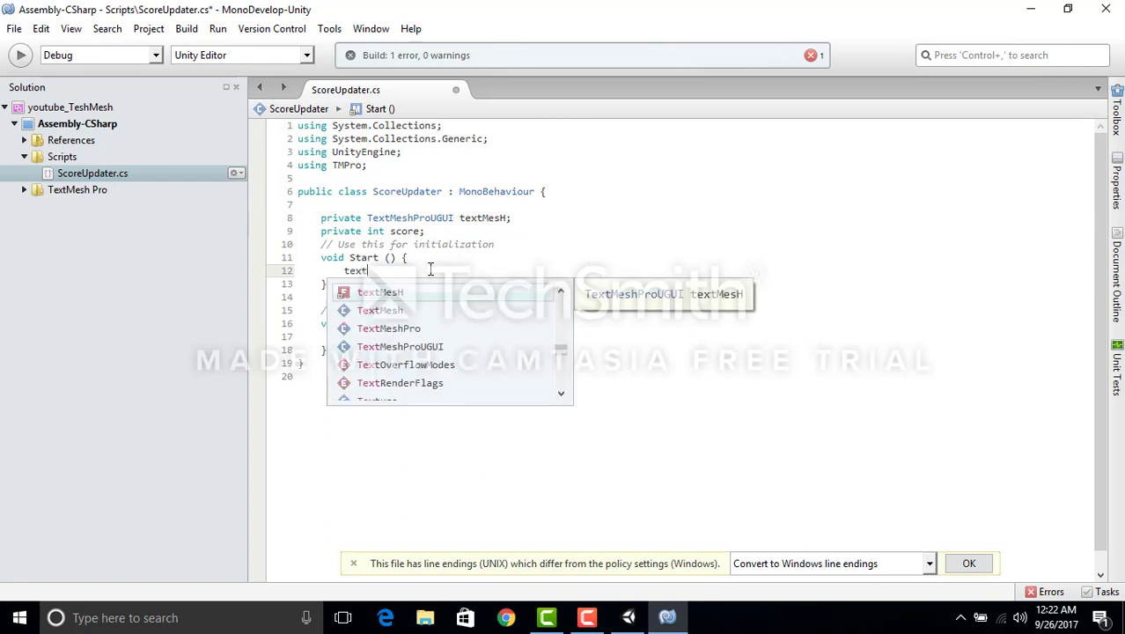
pyautogui.press('Return')
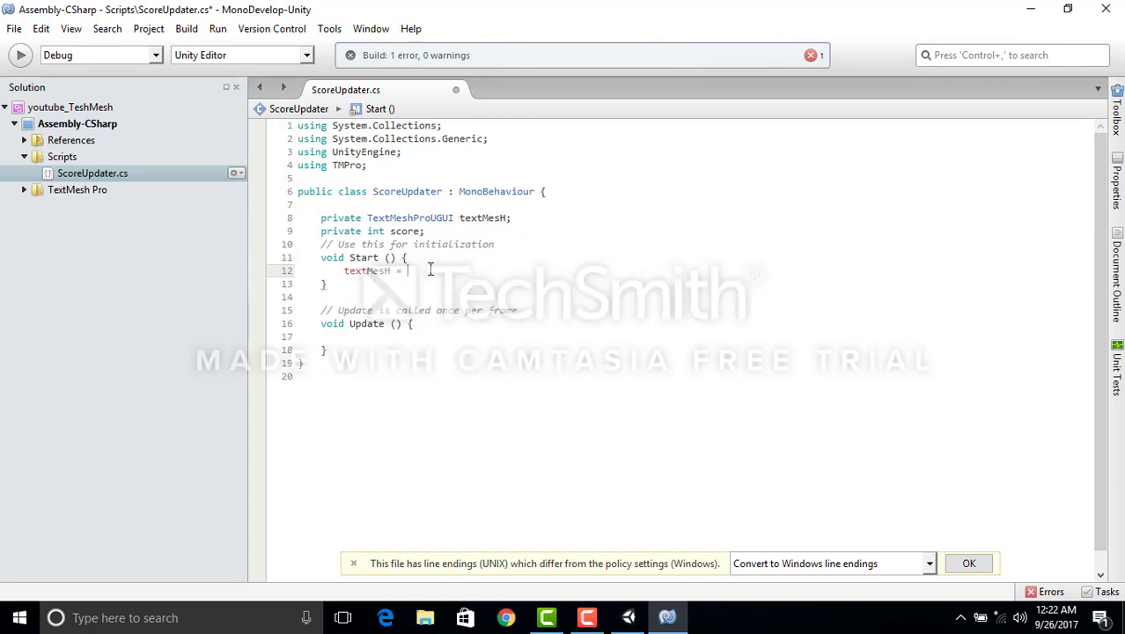
pyautogui.write('gam')
pyautogui.press('Return')
pyautogui.write('.getcom')
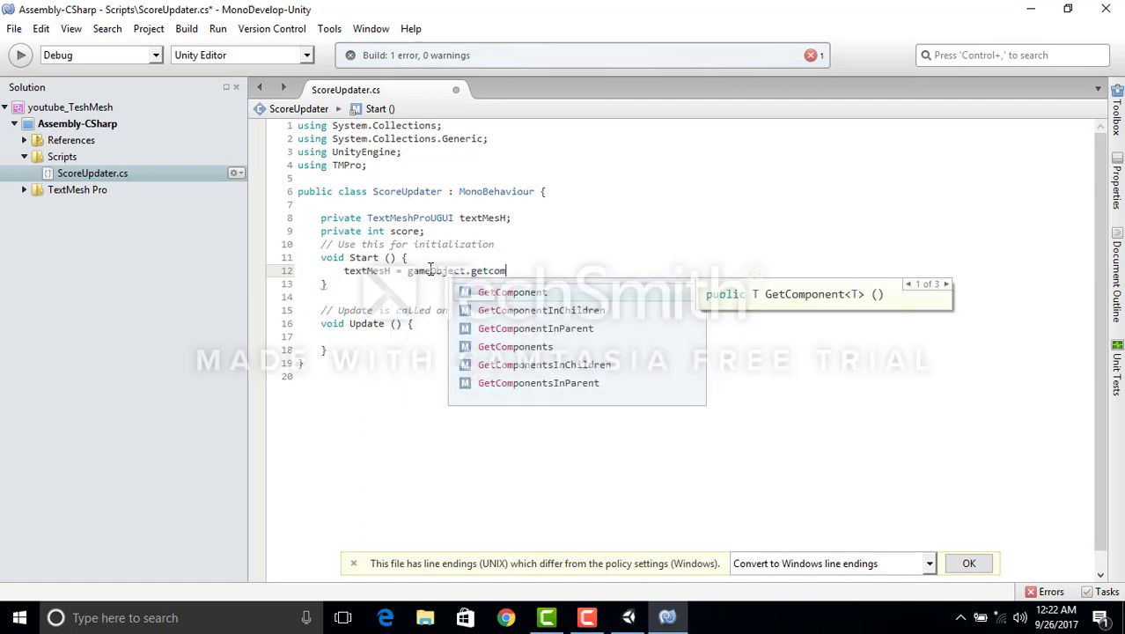
pyautogui.press('Return')
pyautogui.write('<>')
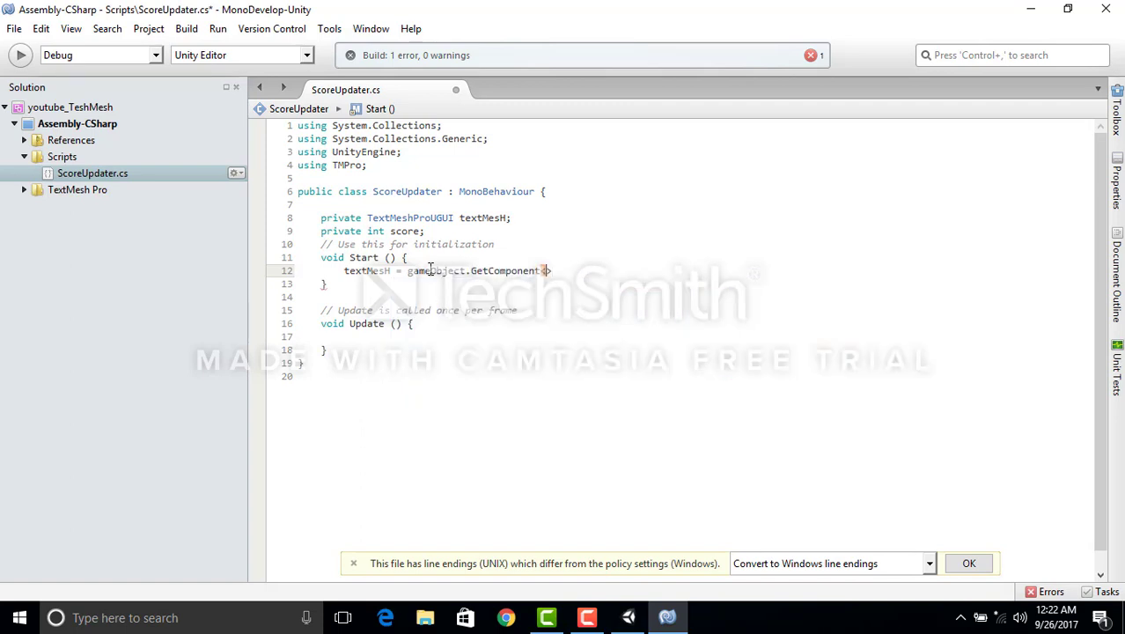
pyautogui.write('Te')
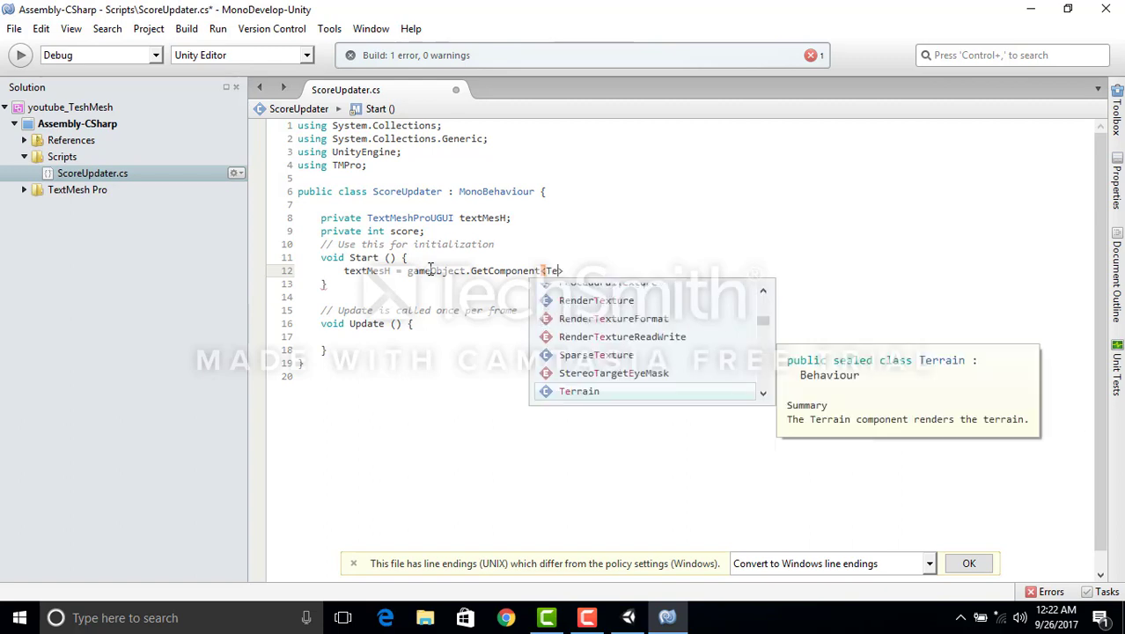
pyautogui.write('xtme')
pyautogui.press('Down')
pyautogui.press('Down')
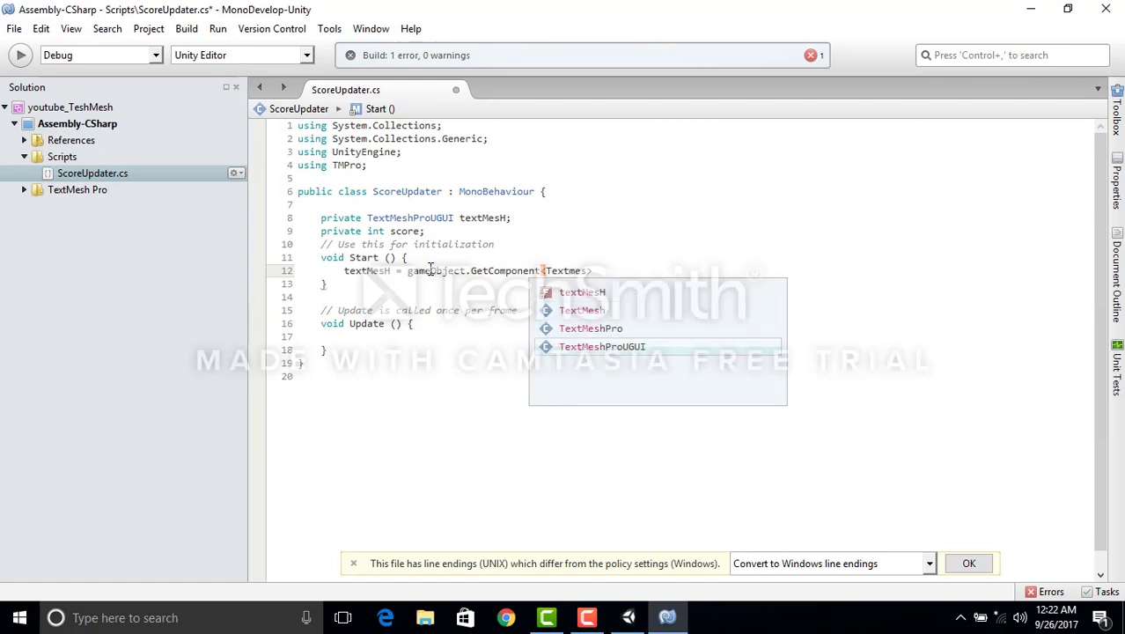
pyautogui.press('Return')
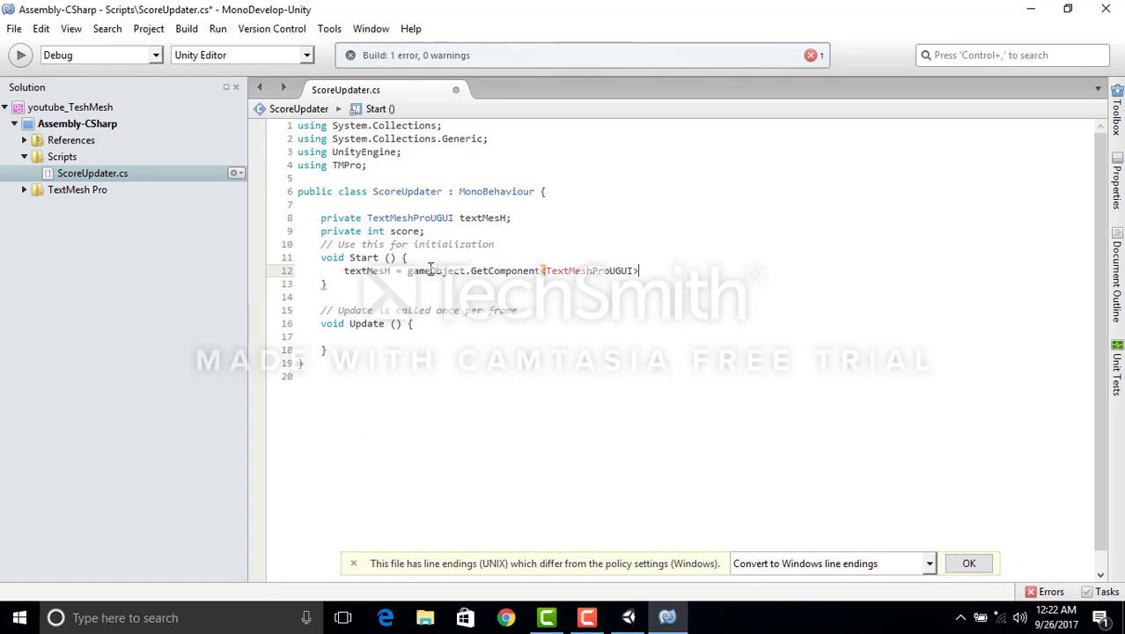
pyautogui.write(' ();')
pyautogui.press('Return')
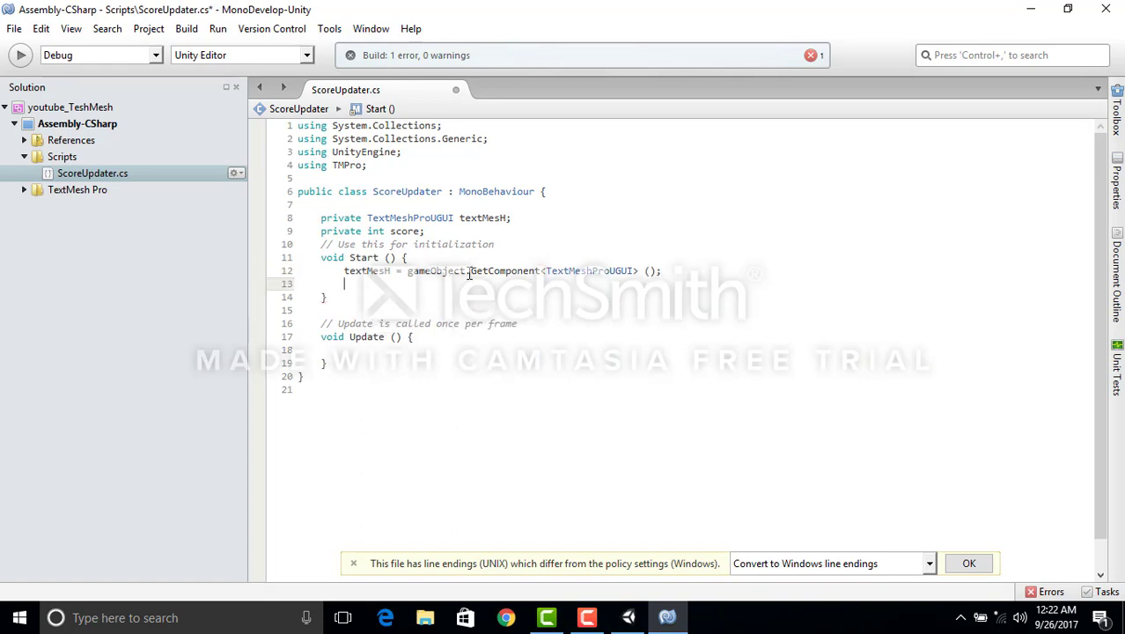
# Step: Remove the redundant gameObject. prefix and add 'score = 0;' in Start
pyautogui.click(467, 272)
pyautogui.moveTo(467, 271); pyautogui.dragTo(406, 271)
pyautogui.press('BackSpace')
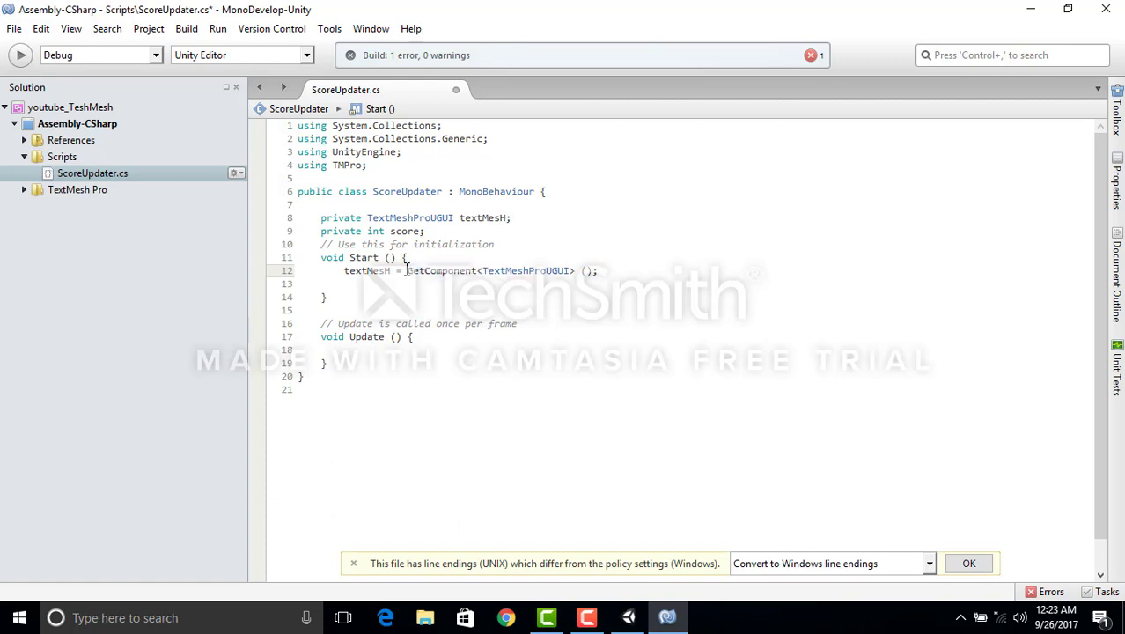
pyautogui.click(376, 280)
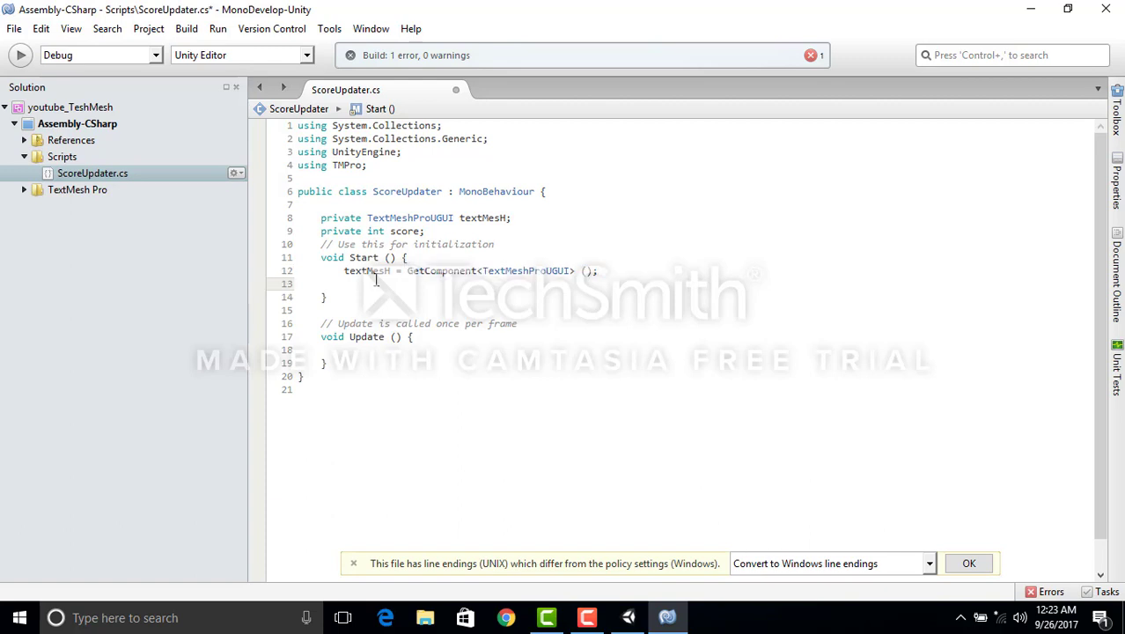
pyautogui.write('score')
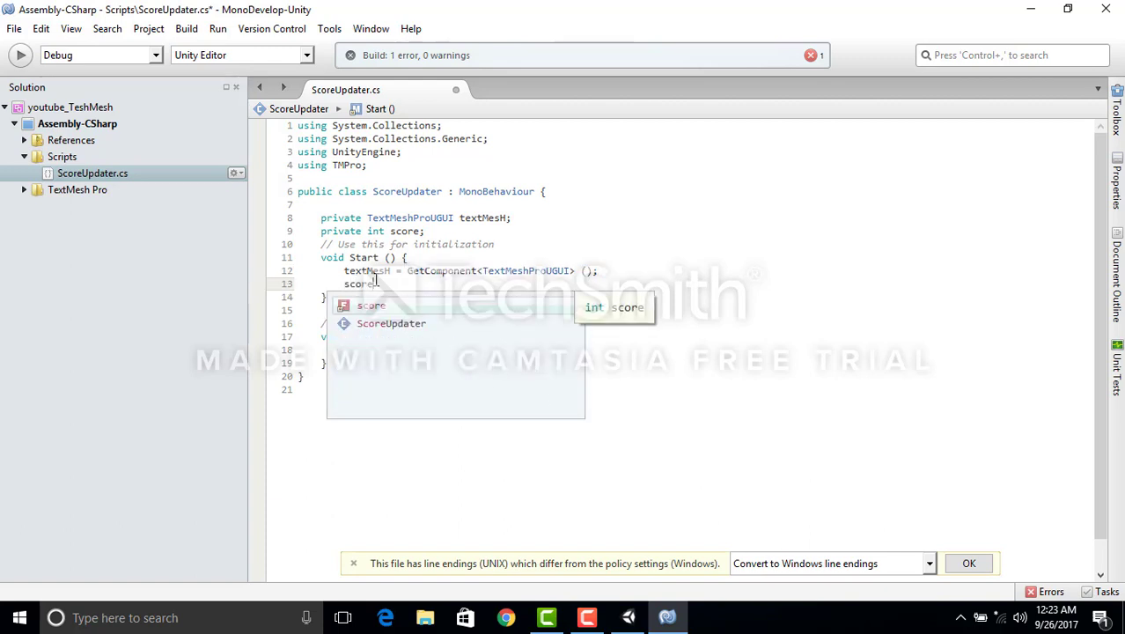
pyautogui.write(' = ')
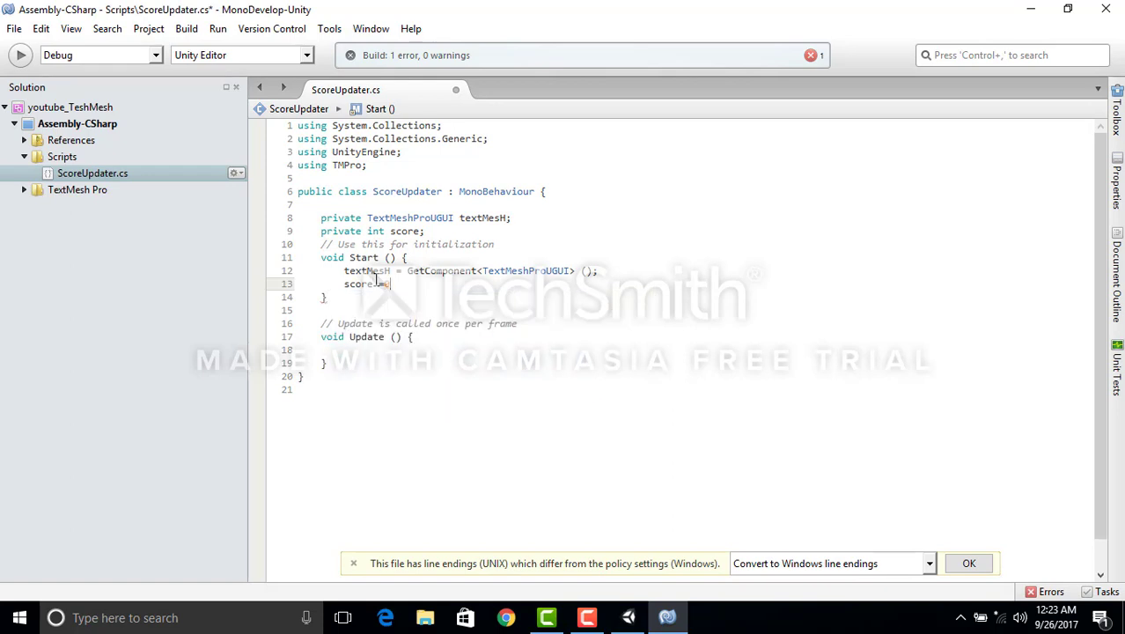
pyautogui.write('0;')
# Step: In Update, write 'textMesH.text = score.ToString();'
pyautogui.click(352, 349)
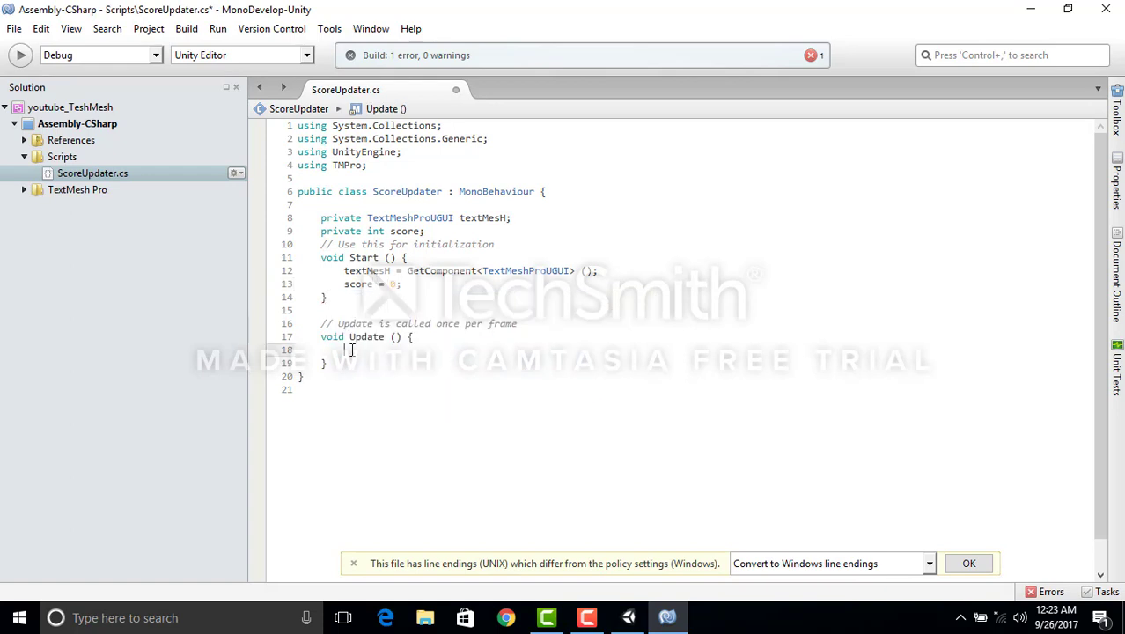
pyautogui.write('t')
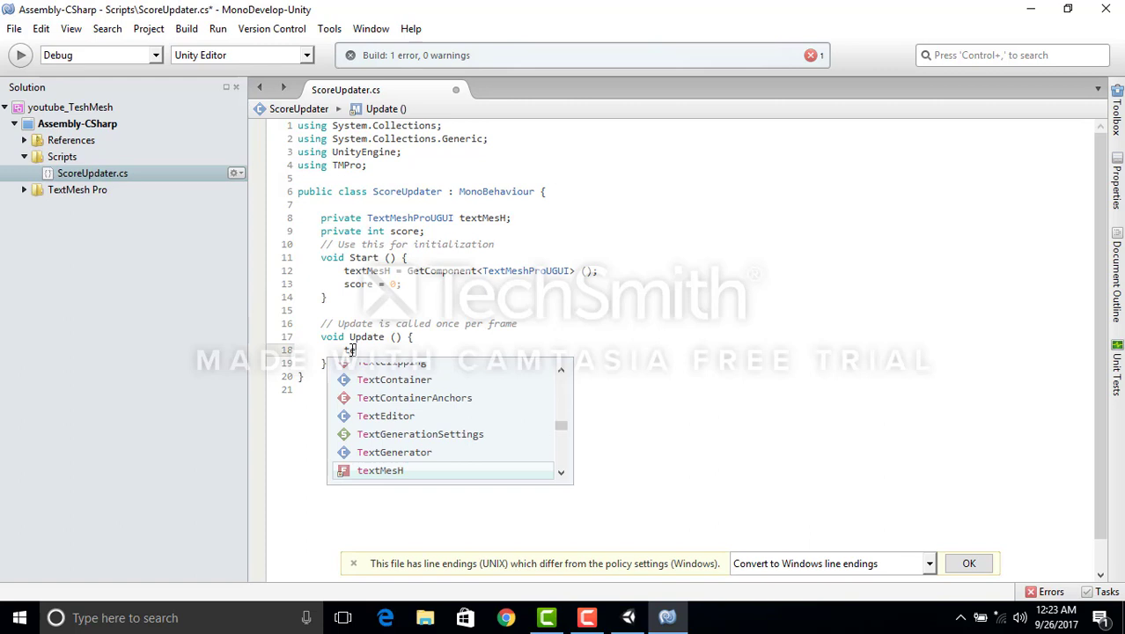
pyautogui.write('ext')
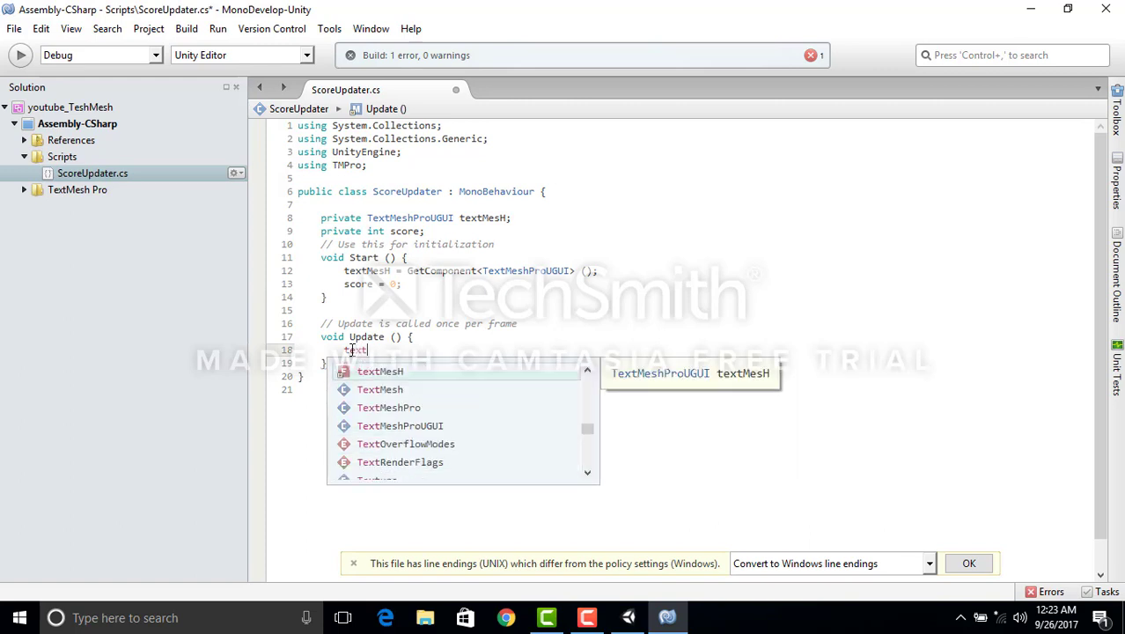
pyautogui.write('M')
pyautogui.press('Return')
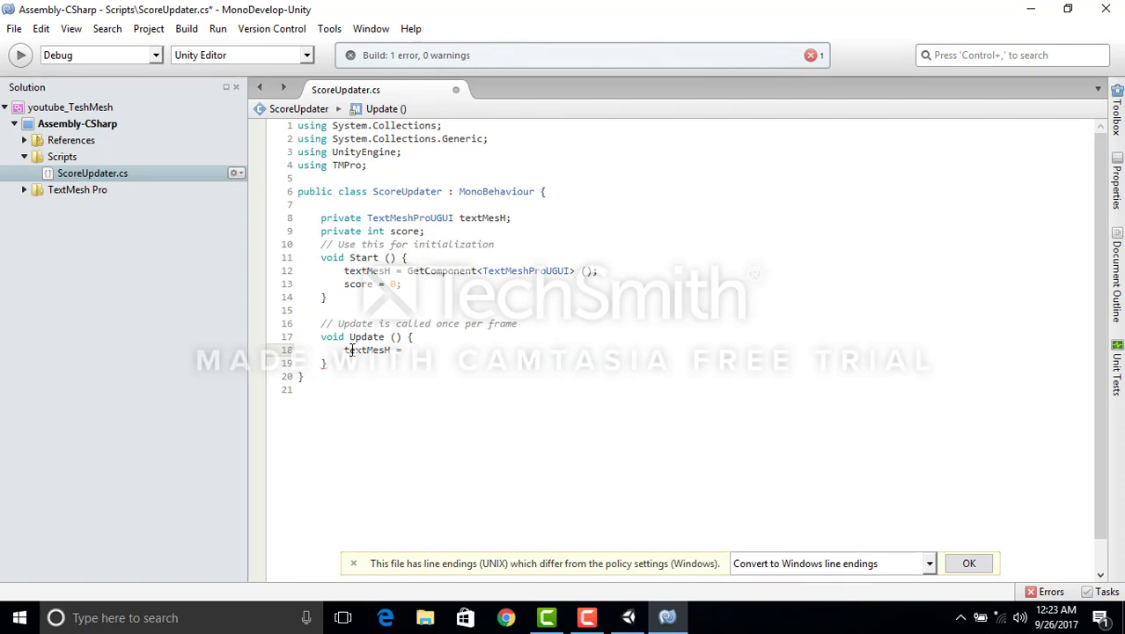
pyautogui.write('score')
pyautogui.write('.t')
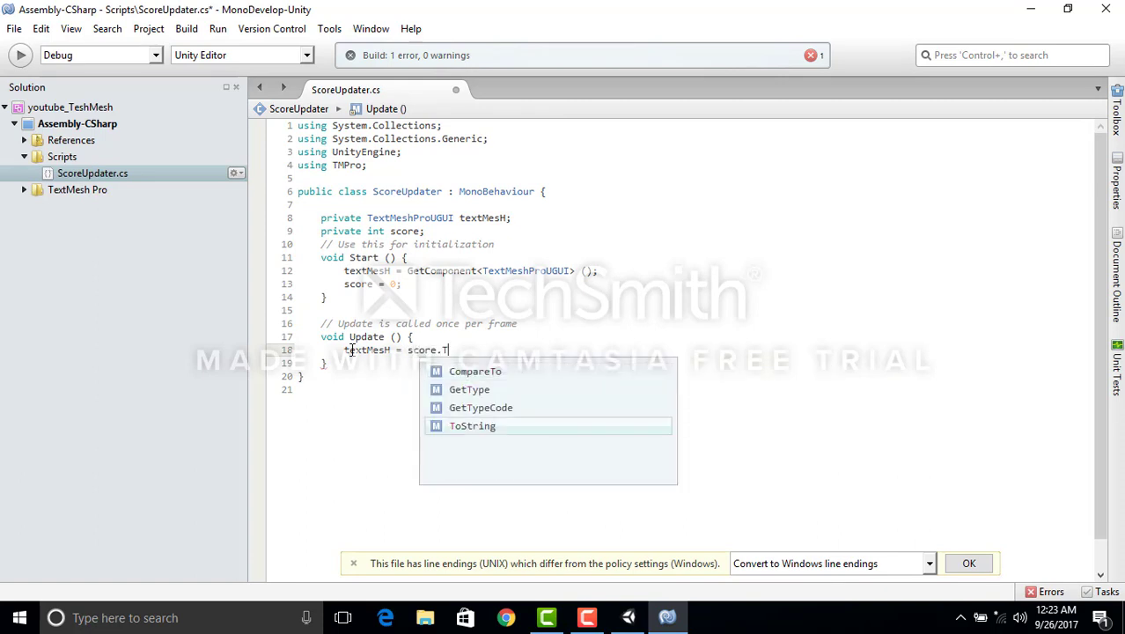
pyautogui.write('os')
pyautogui.press('Return')
pyautogui.write('()')
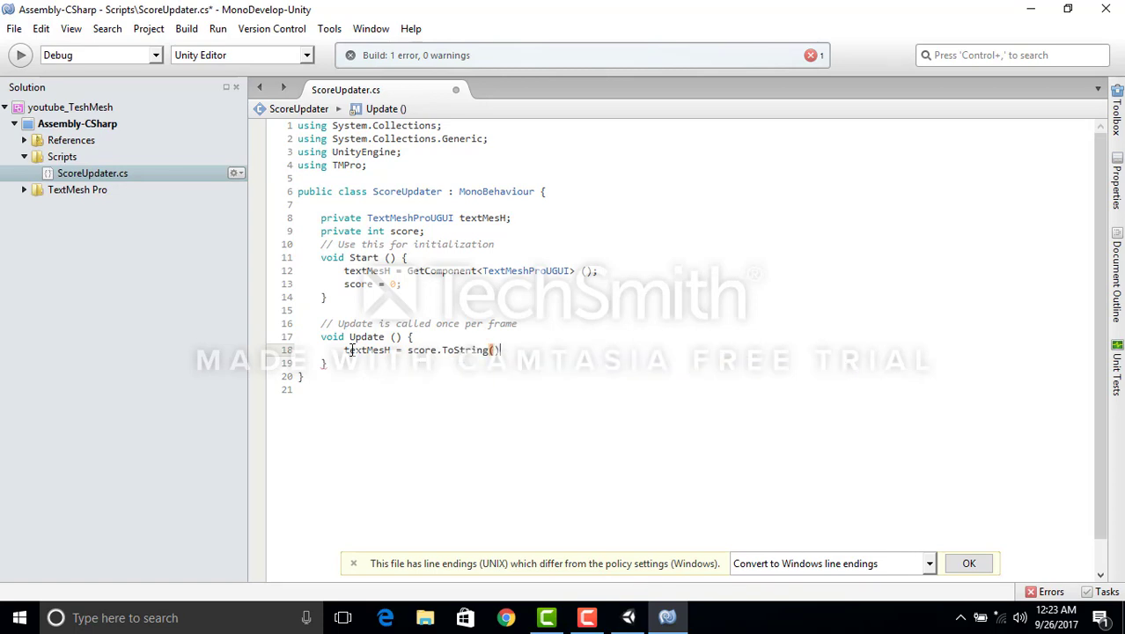
pyautogui.write(';')
pyautogui.moveTo(343, 350); pyautogui.dragTo(592, 364)
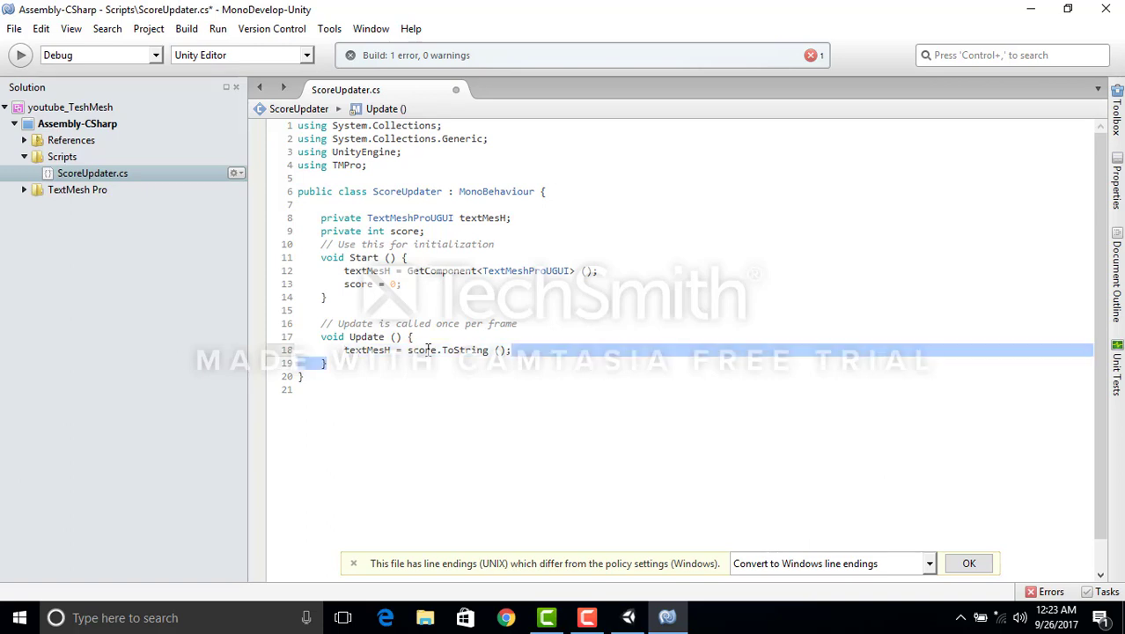
pyautogui.click(394, 350)
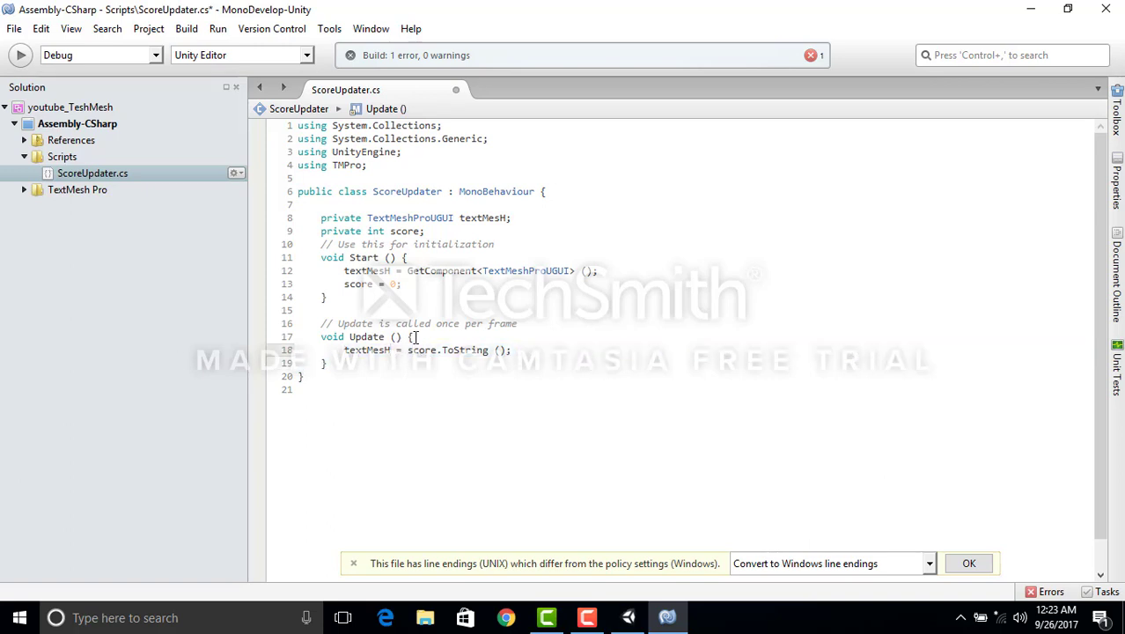
pyautogui.write('.text')
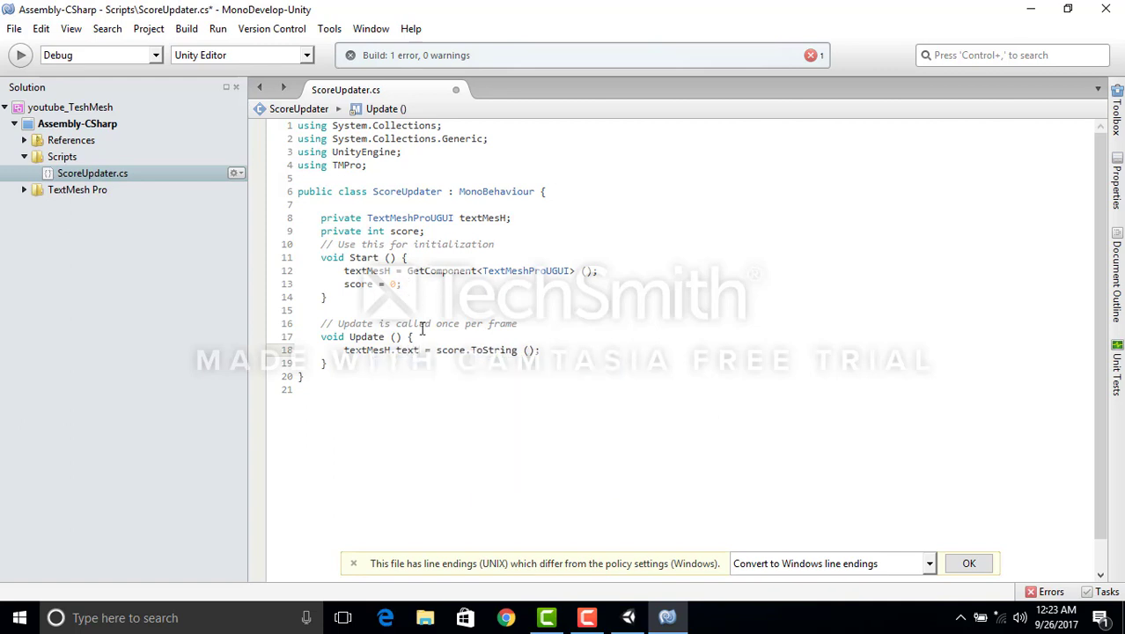
# Step: Add a score++ increment on a new line below the text assignment
pyautogui.moveTo(419, 350); pyautogui.dragTo(345, 352)
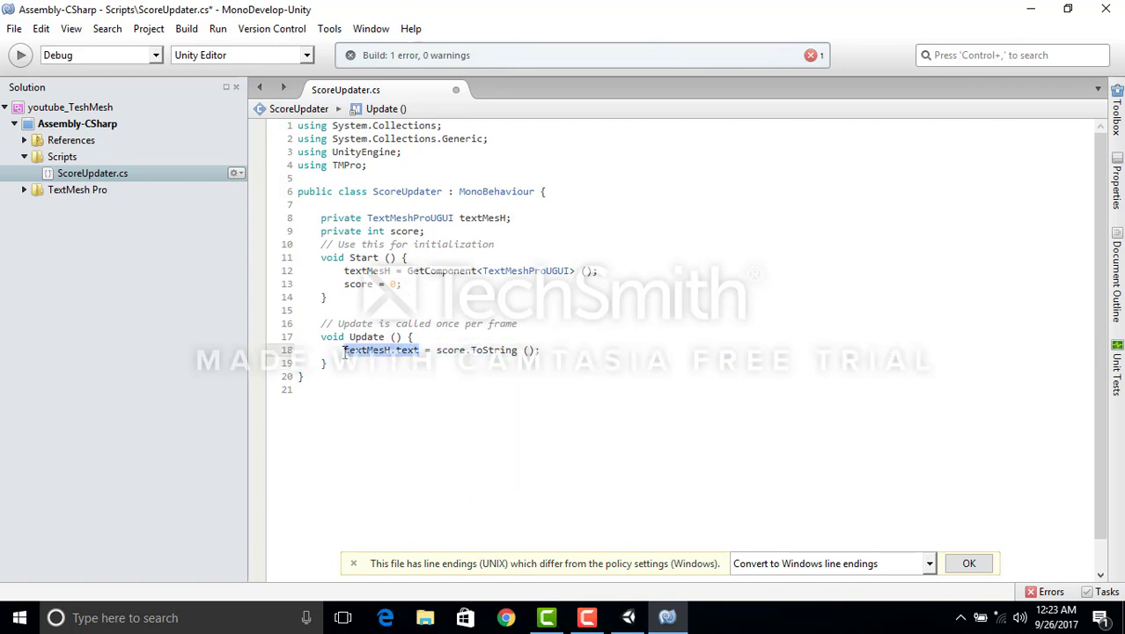
pyautogui.click(421, 350)
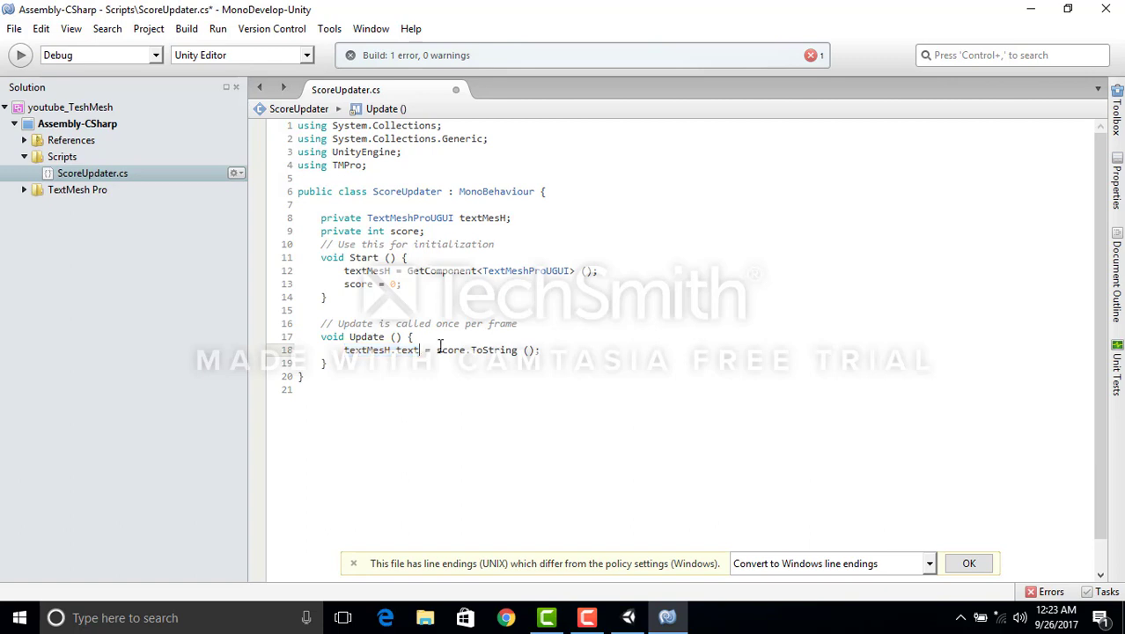
pyautogui.doubleClick(449, 349)
pyautogui.moveTo(439, 351); pyautogui.dragTo(449, 350)
pyautogui.click(545, 351)
pyautogui.press('Return')
pyautogui.write('sc')
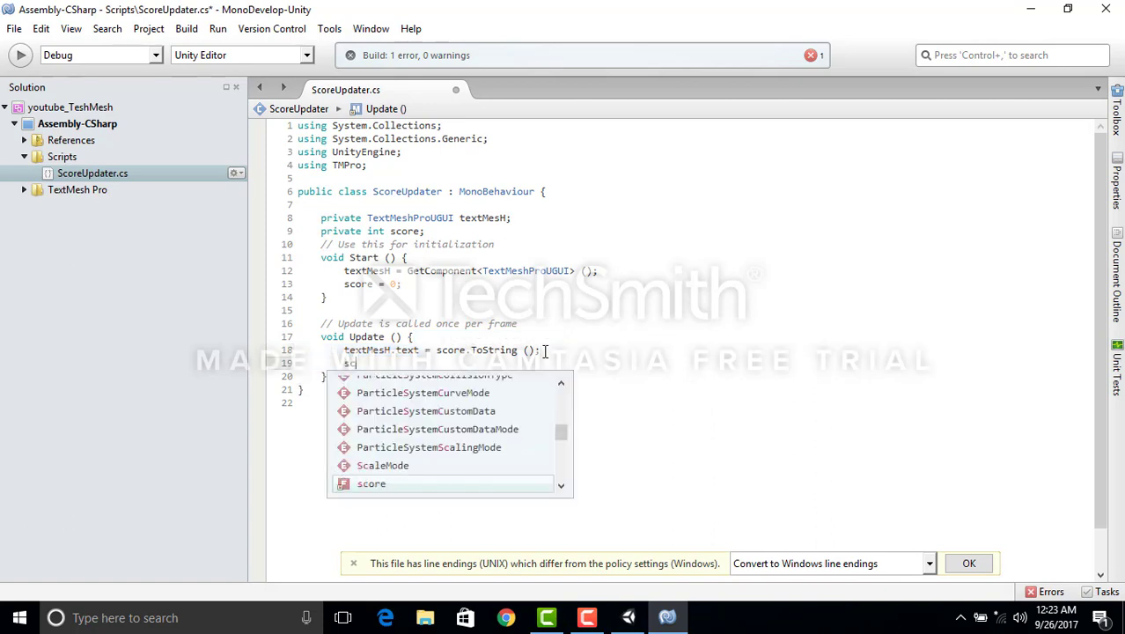
pyautogui.write('ore')
pyautogui.press('Escape')
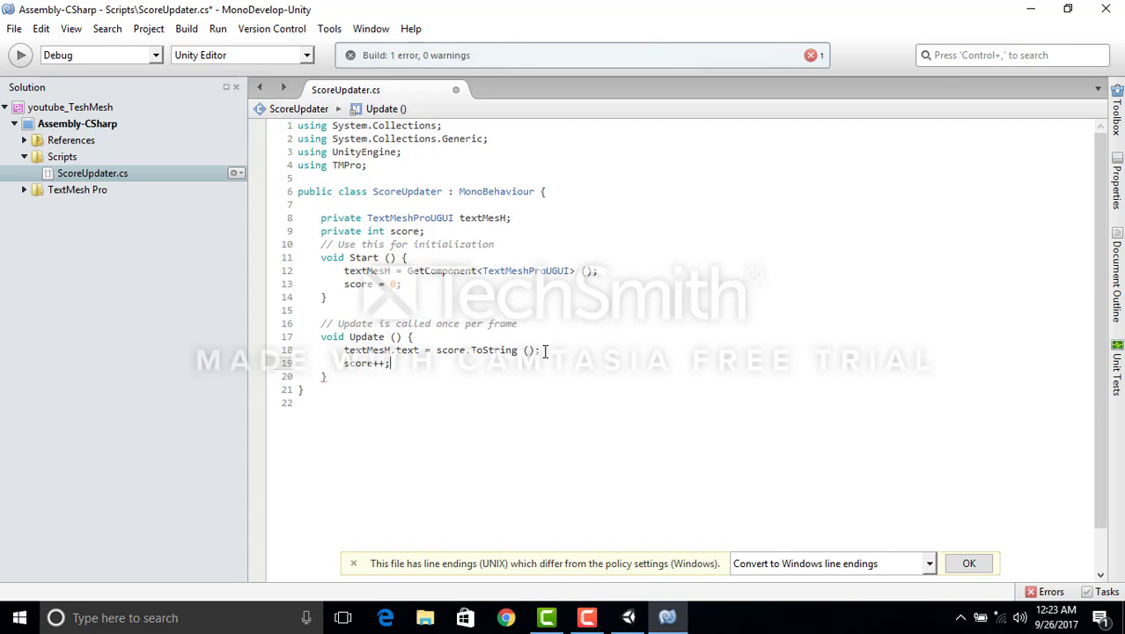
# Step: Rebuild Assembly-CSharp and dismiss the line-endings notice
pyautogui.click(181, 37)
pyautogui.click(221, 115)
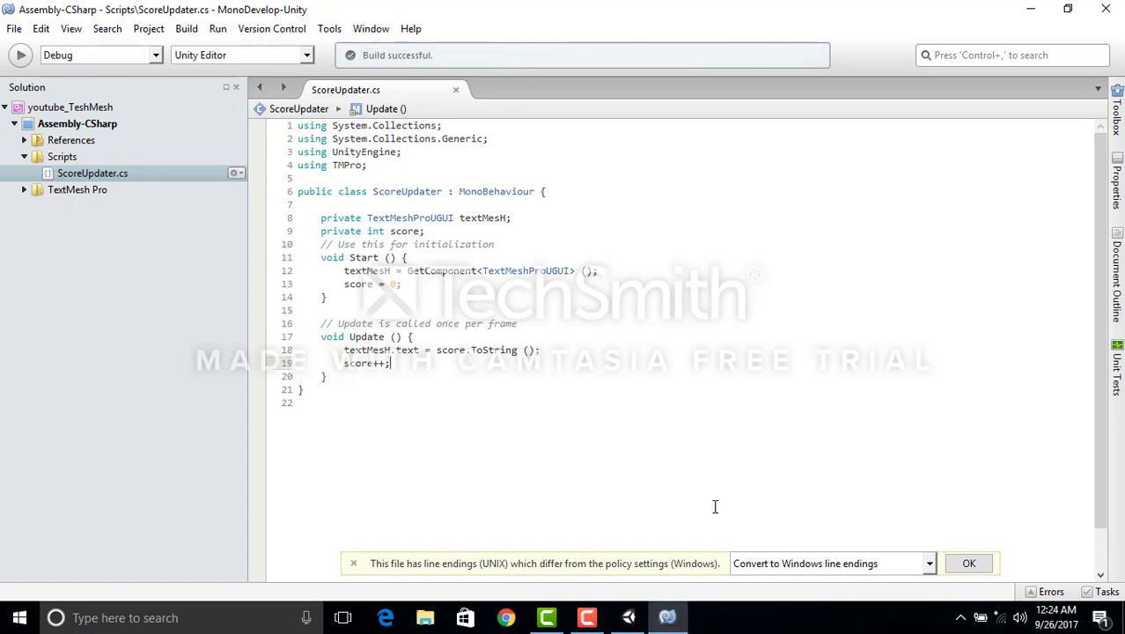
pyautogui.click(969, 563)
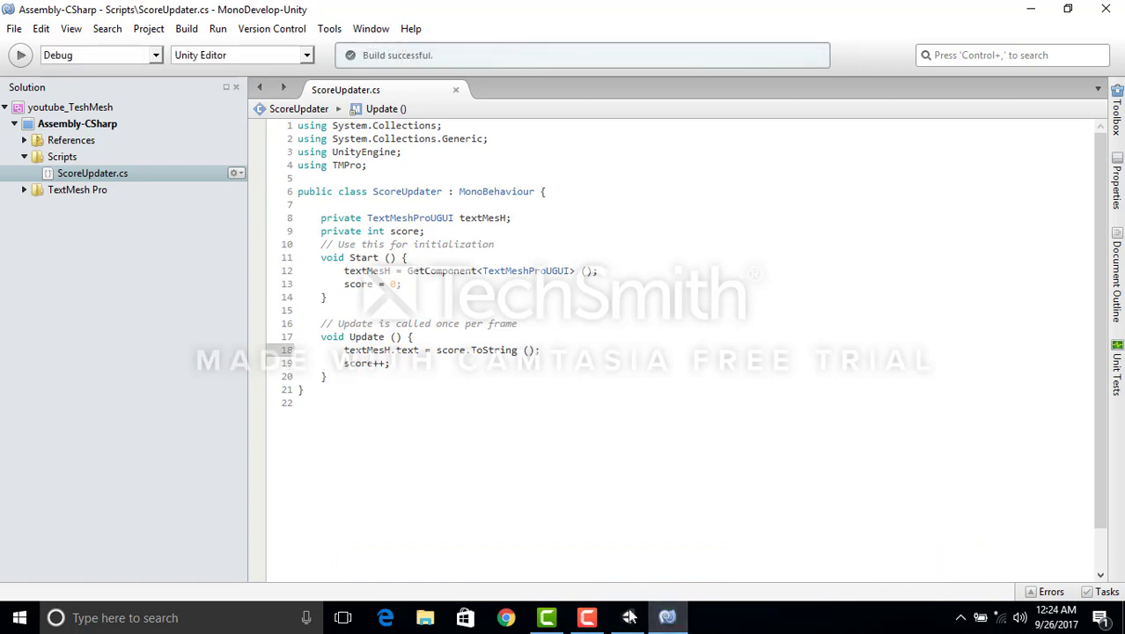
# Step: Back in Unity, show the Game view and enter Play mode to test the score
pyautogui.click(628, 617)
pyautogui.click(289, 70)
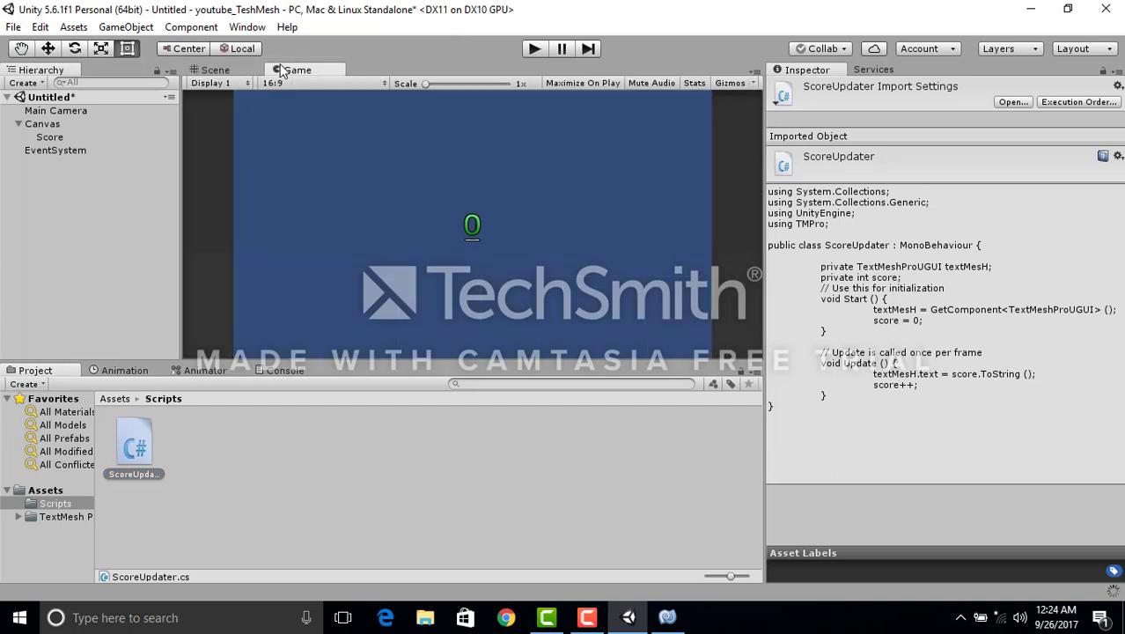
pyautogui.click(533, 50)
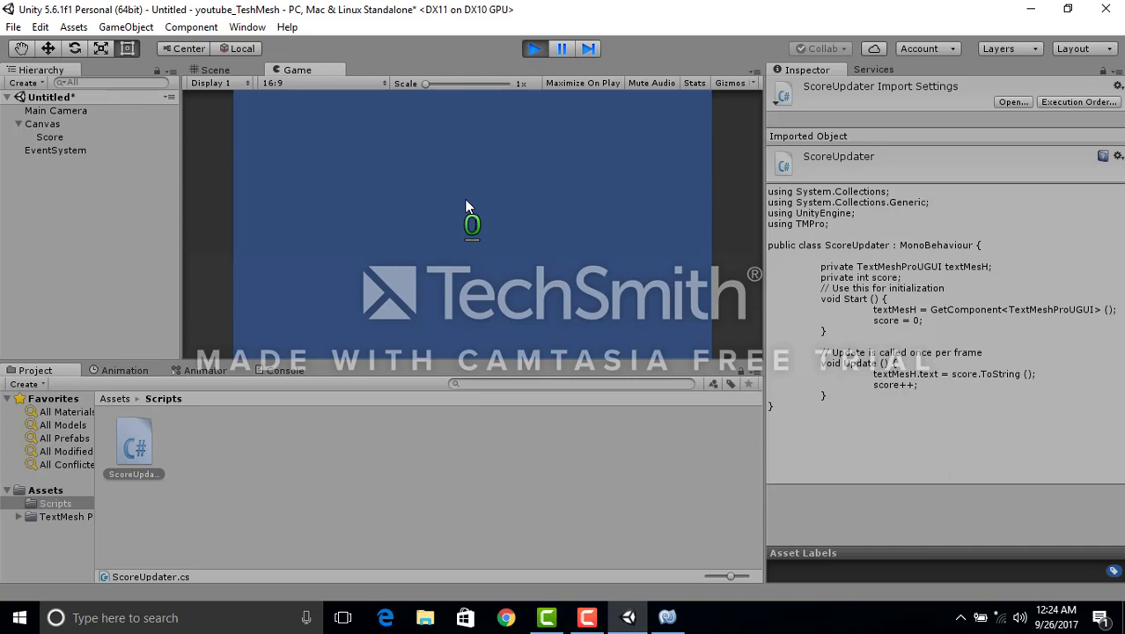
# Step: Exit Play mode, select the Score object, and drag the ScoreUpdater script onto its Inspector
pyautogui.click(534, 49)
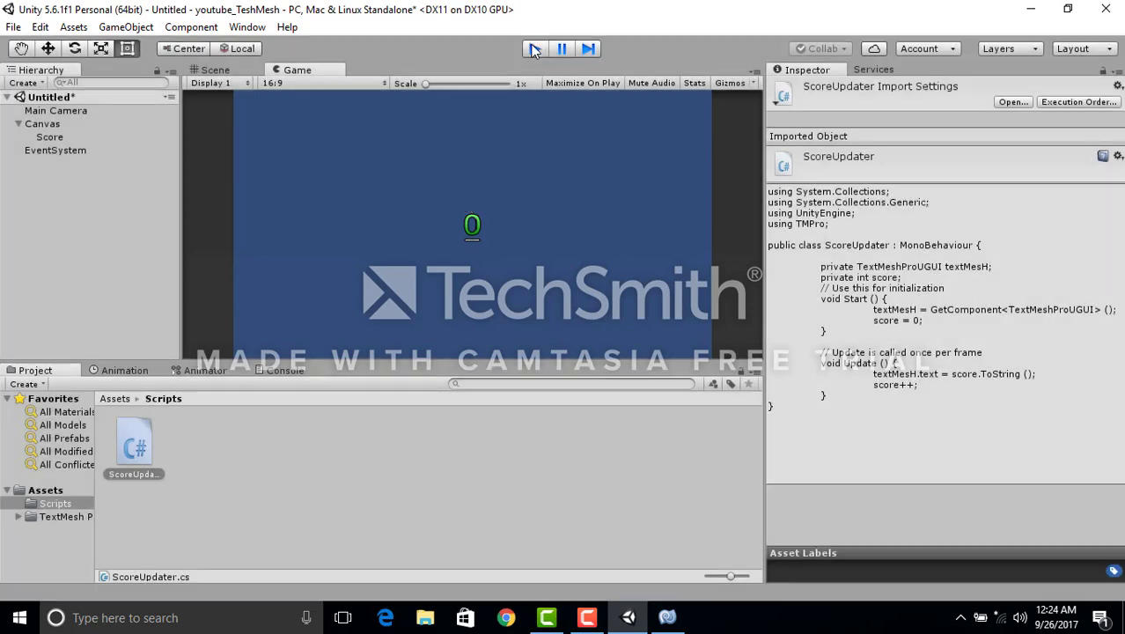
pyautogui.click(94, 136)
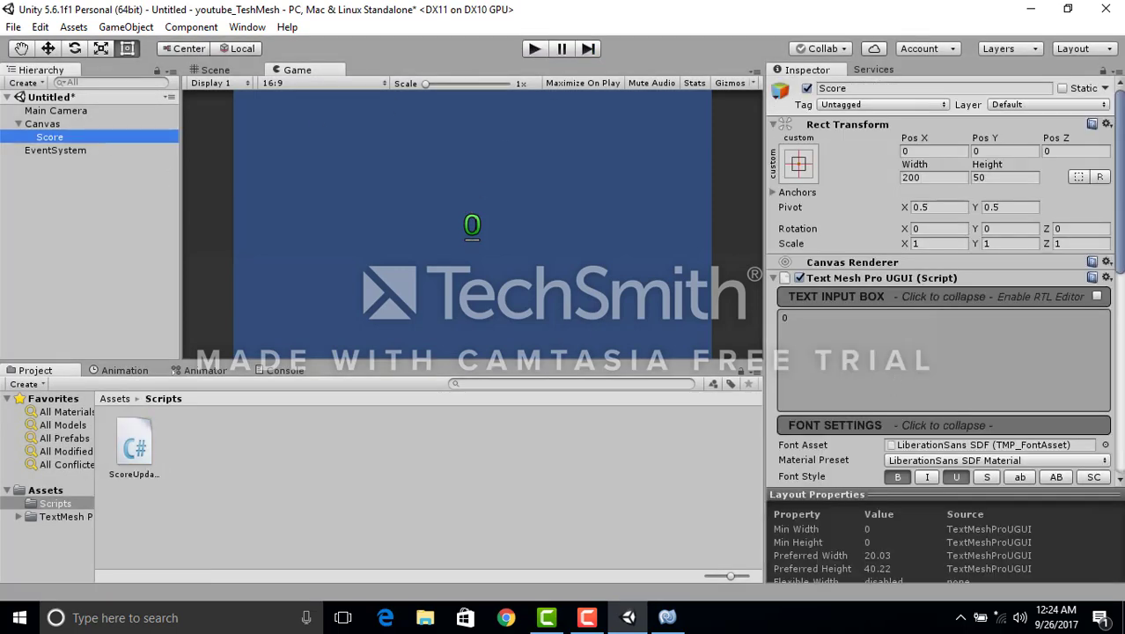
pyautogui.moveTo(1119, 197); pyautogui.dragTo(1108, 445)
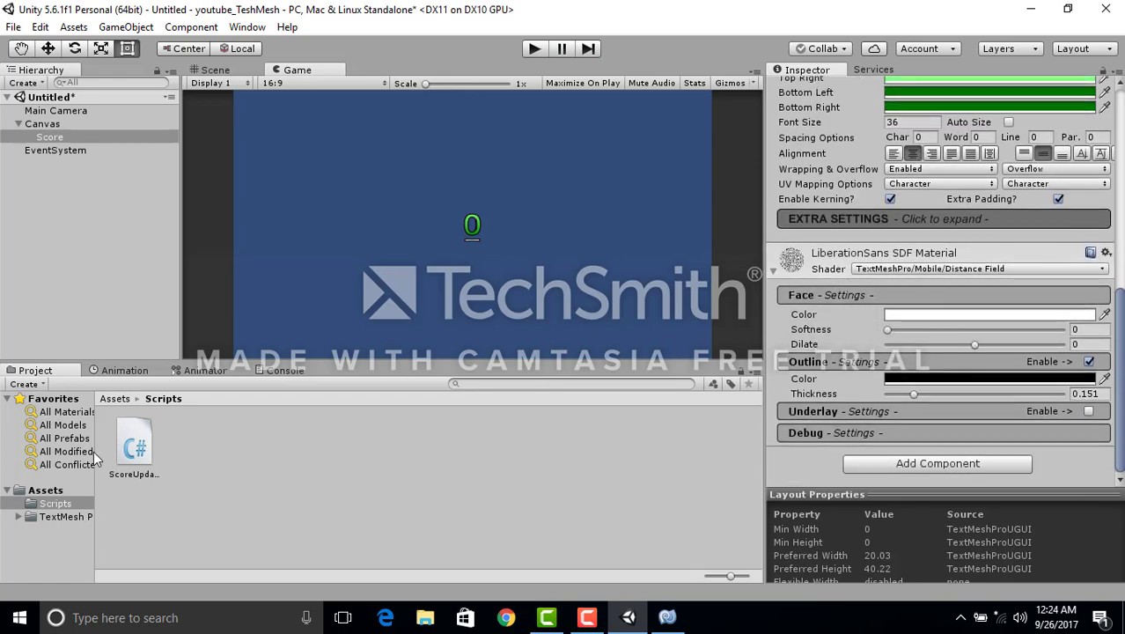
pyautogui.click(128, 455)
pyautogui.moveTo(128, 455); pyautogui.dragTo(841, 473)
# Step: Collapse the Text Mesh Pro and material sections and drop ScoreUpdater onto Score as a component
pyautogui.moveTo(1121, 328); pyautogui.dragTo(1121, 398)
pyautogui.moveTo(1122, 357); pyautogui.dragTo(1111, 435)
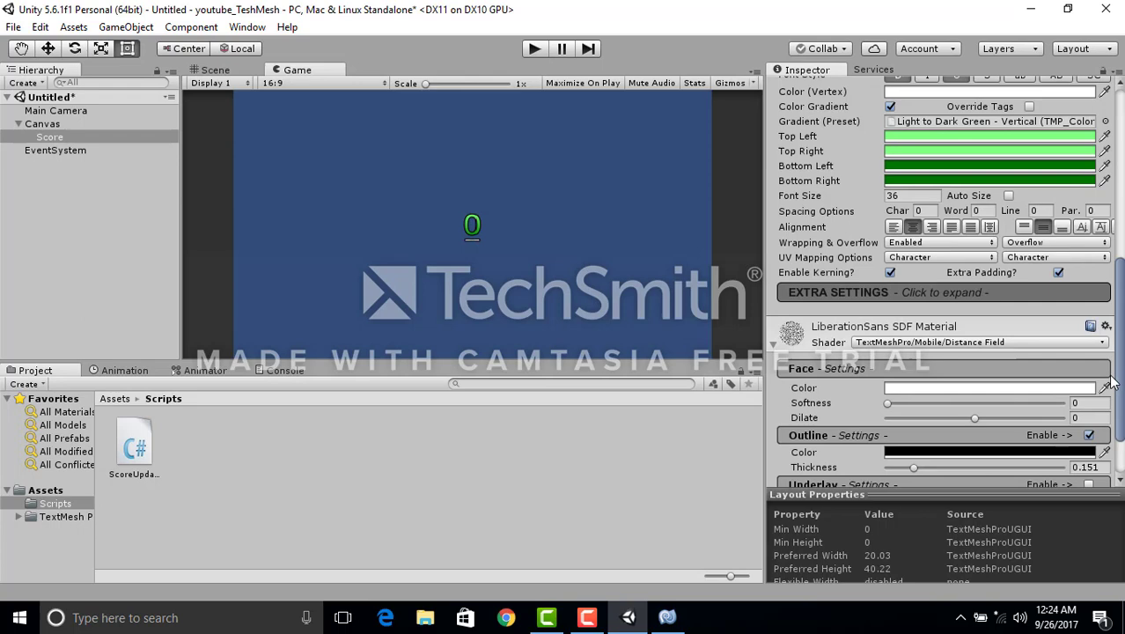
pyautogui.moveTo(134, 447)
pyautogui.mouseDown()
pyautogui.moveTo(971, 467)
pyautogui.moveTo(1108, 387)
pyautogui.mouseUp()
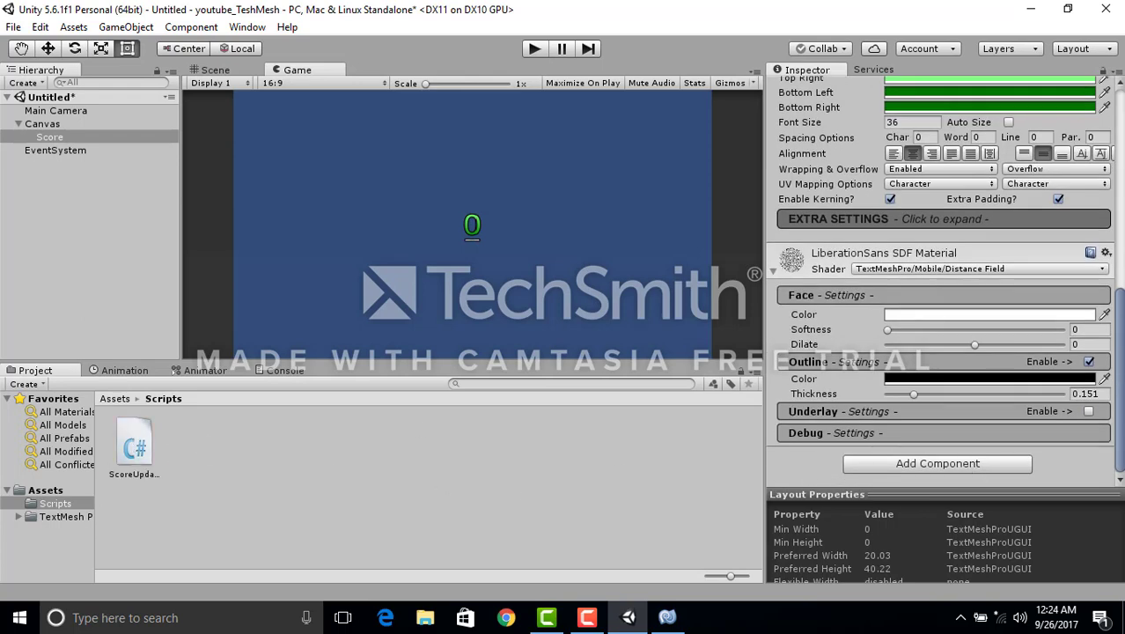
pyautogui.moveTo(1120, 449); pyautogui.dragTo(1120, 246)
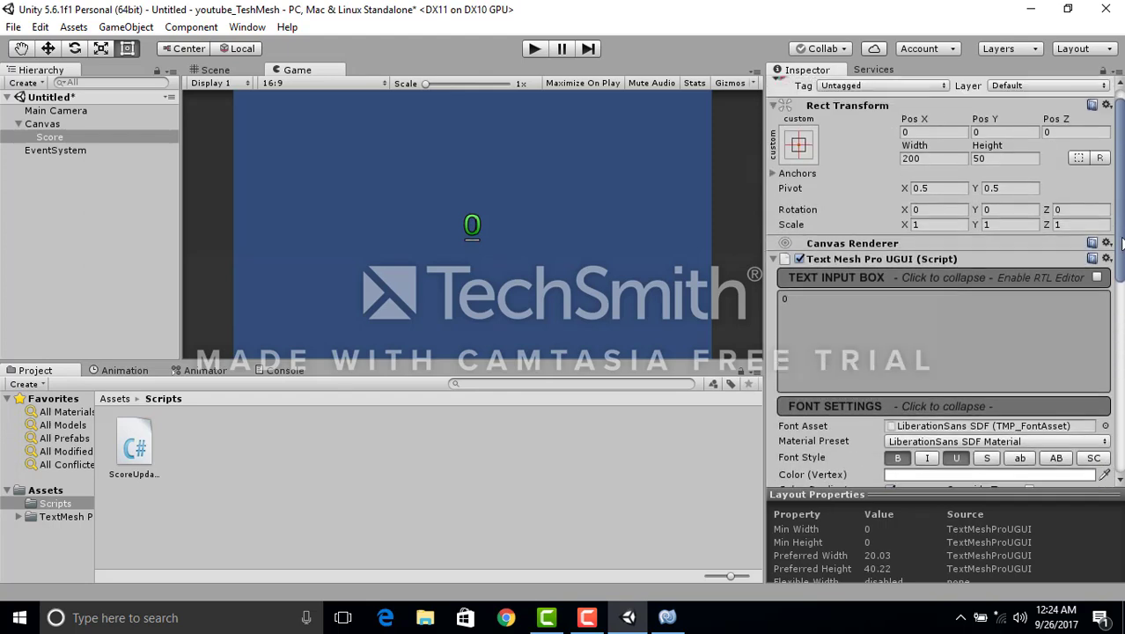
pyautogui.click(777, 260)
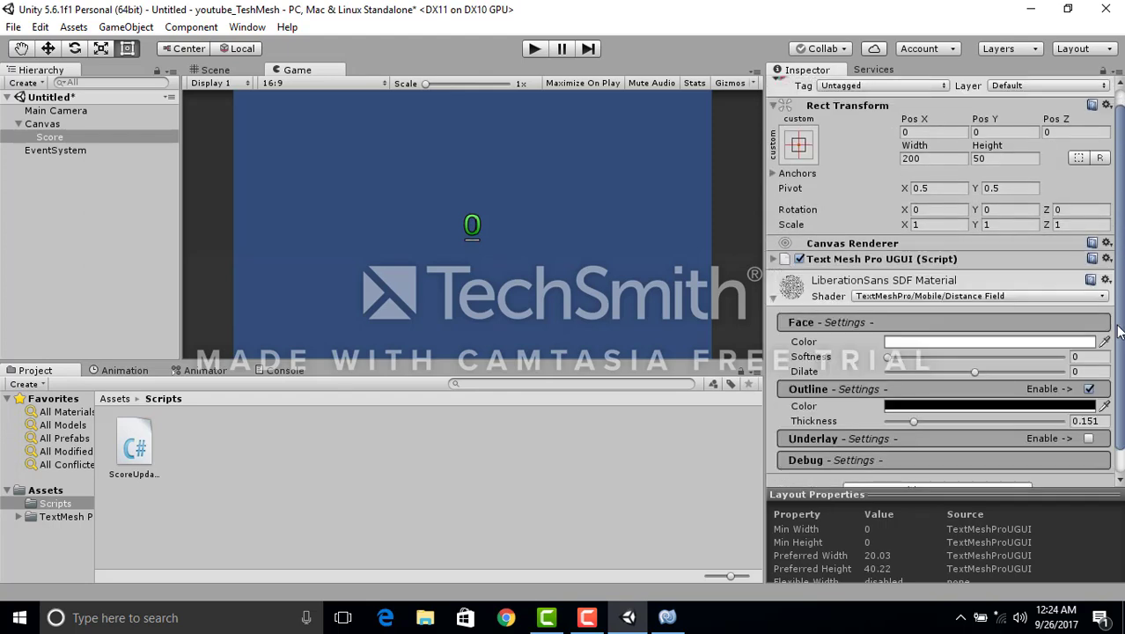
pyautogui.click(773, 270)
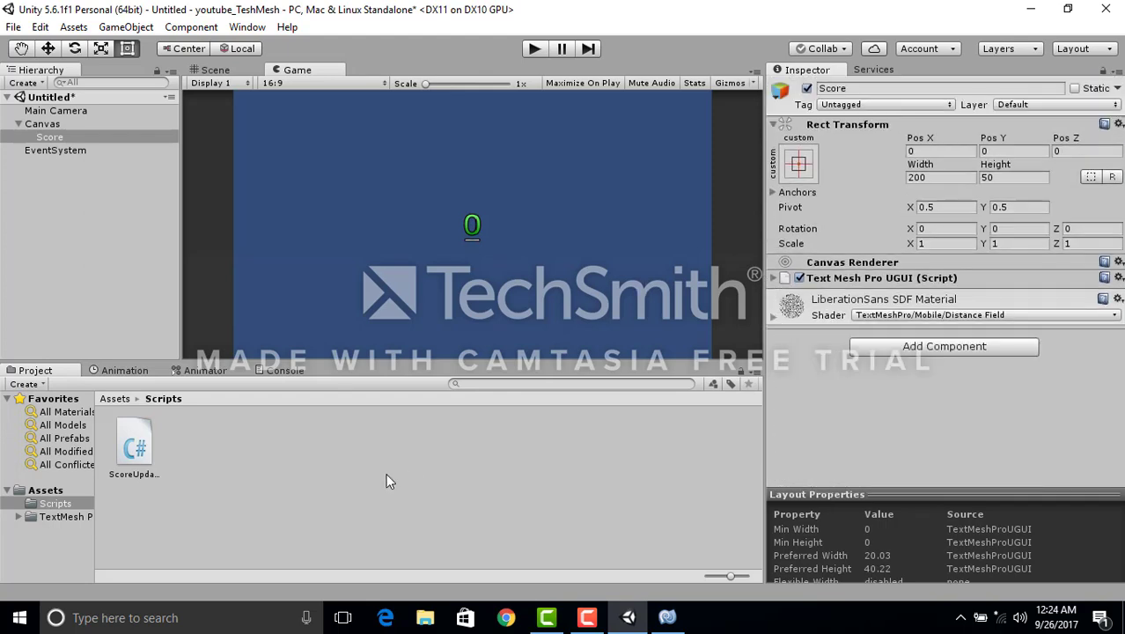
pyautogui.moveTo(133, 447); pyautogui.dragTo(959, 361)
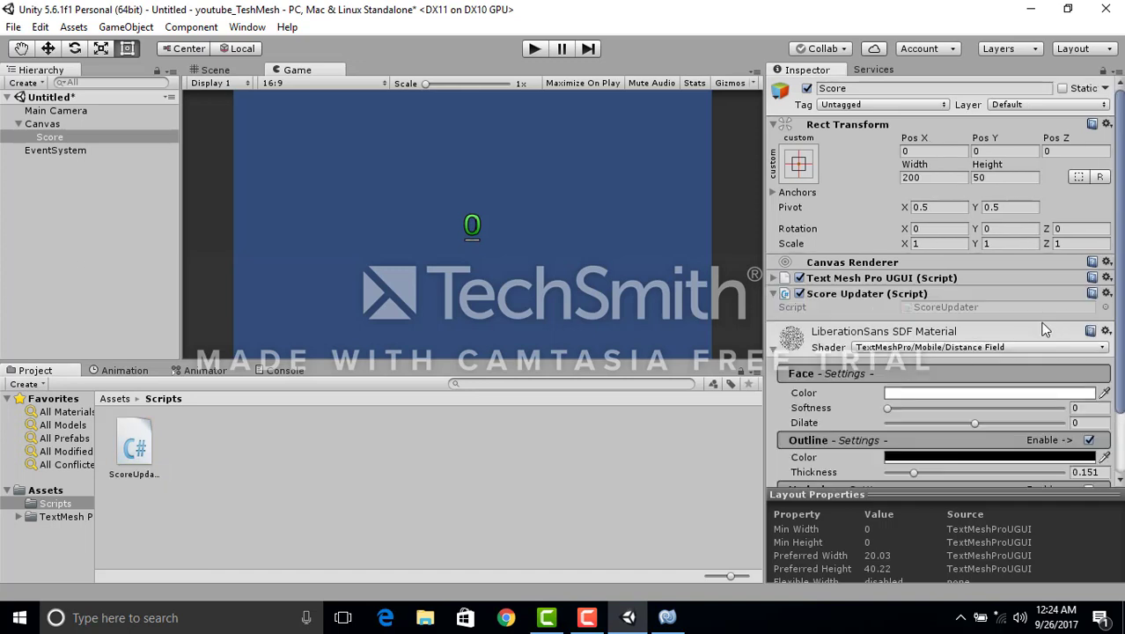
# Step: Enter Play mode to watch the Score text count upward
pyautogui.click(532, 53)
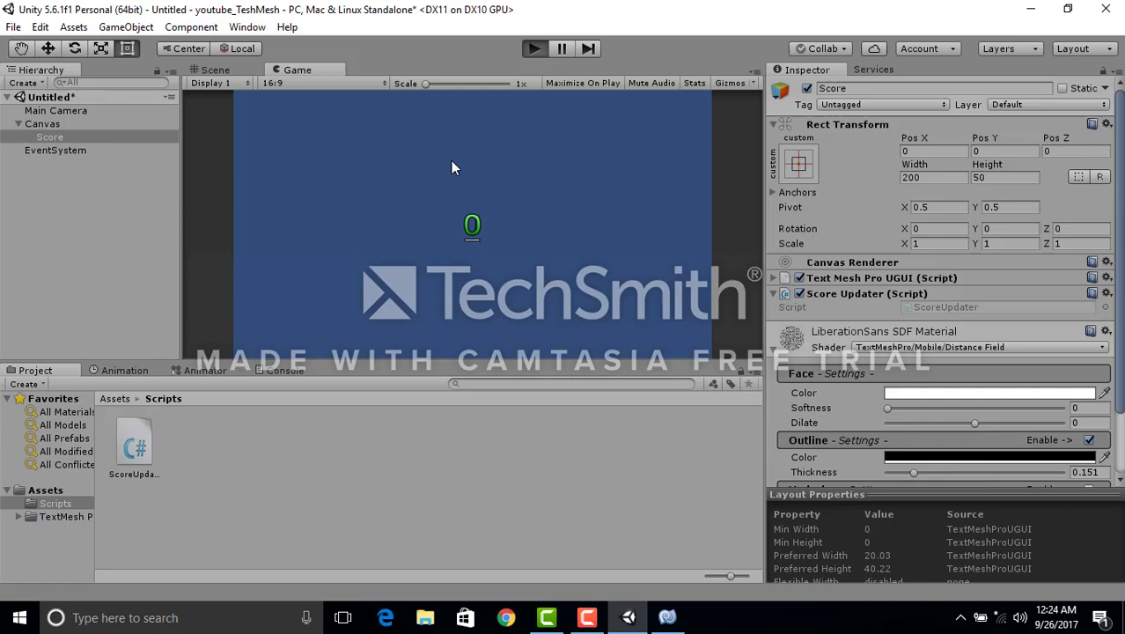